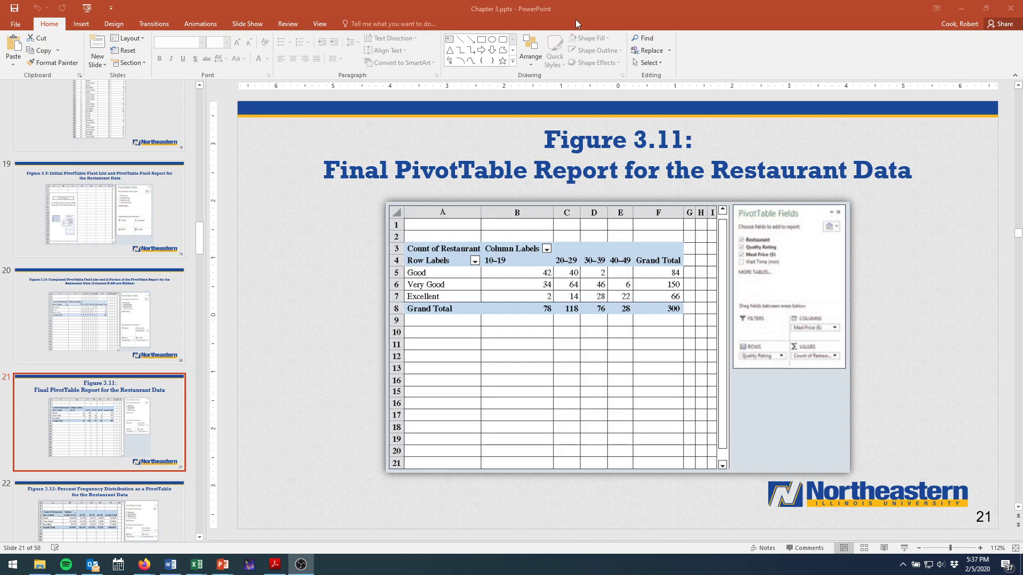
# Restore the Excel workbook window and select a cell inside the restaurant data.
pyautogui.doubleClick(522, 8)
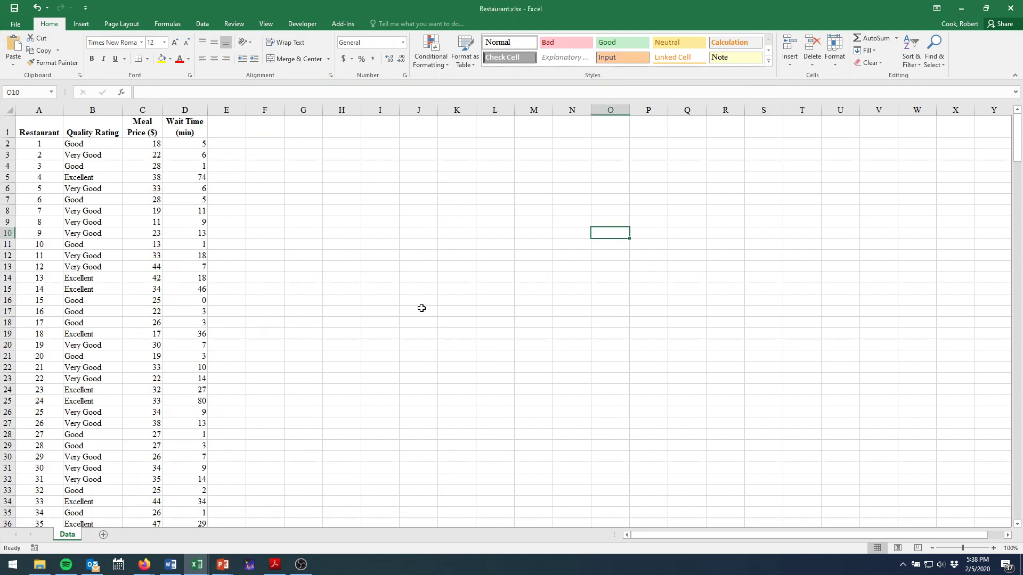
pyautogui.click(279, 175)
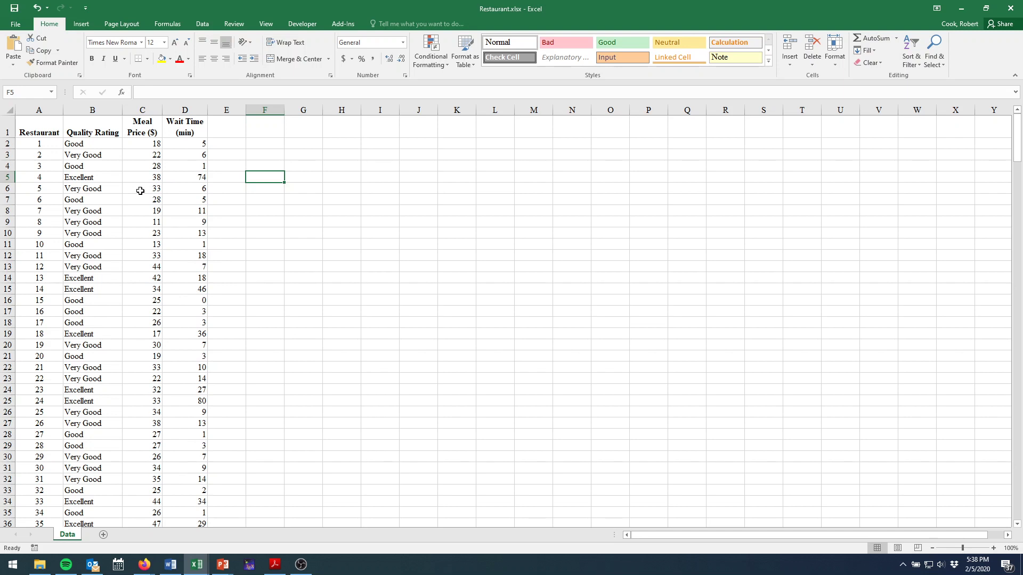
pyautogui.moveTo(128, 170); pyautogui.dragTo(140, 178)
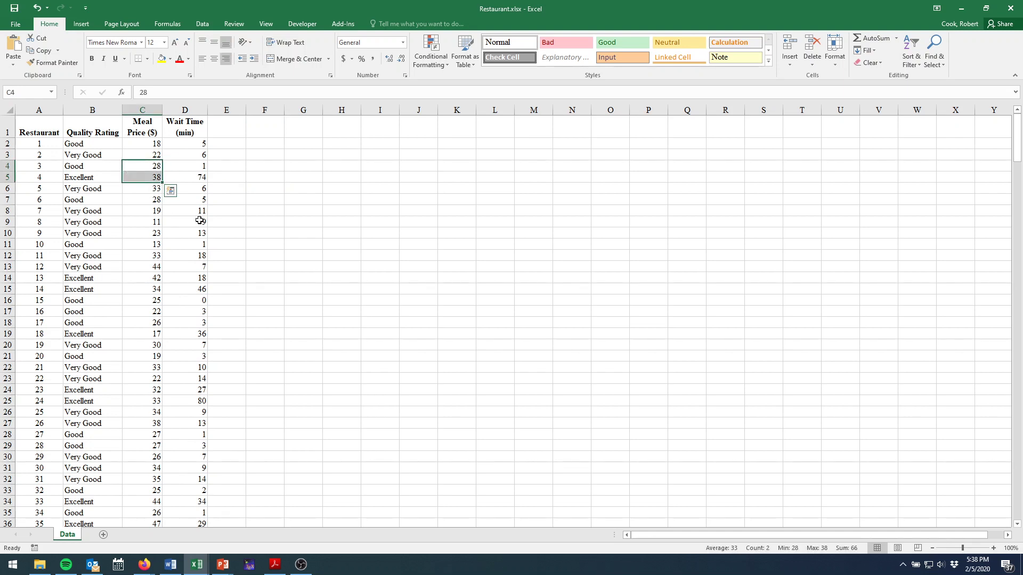
pyautogui.click(180, 233)
pyautogui.click(144, 255)
pyautogui.click(144, 222)
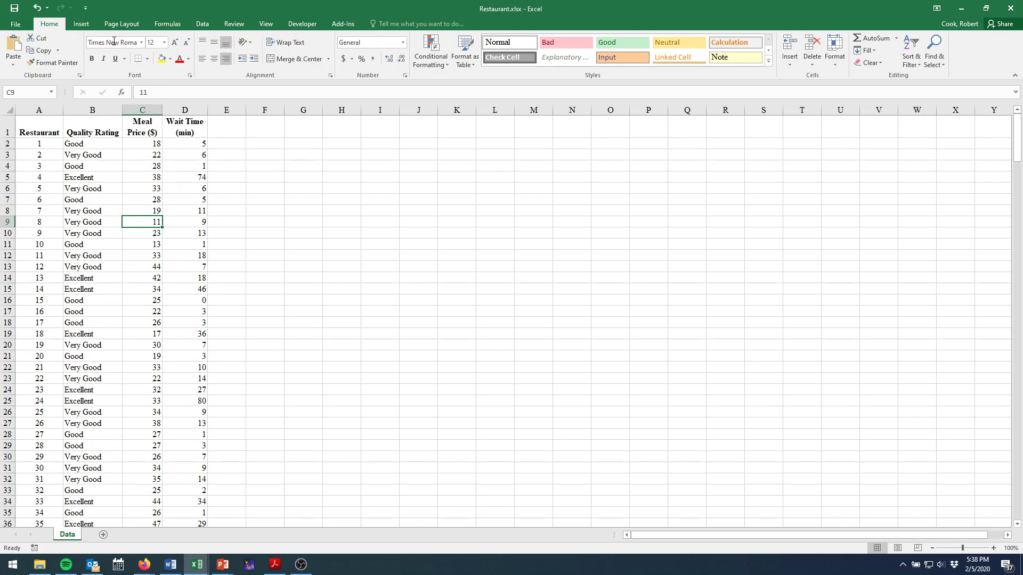
# Start a PivotTable from Data!$A$1:$D$301 with a New Worksheet destination.
pyautogui.click(84, 24)
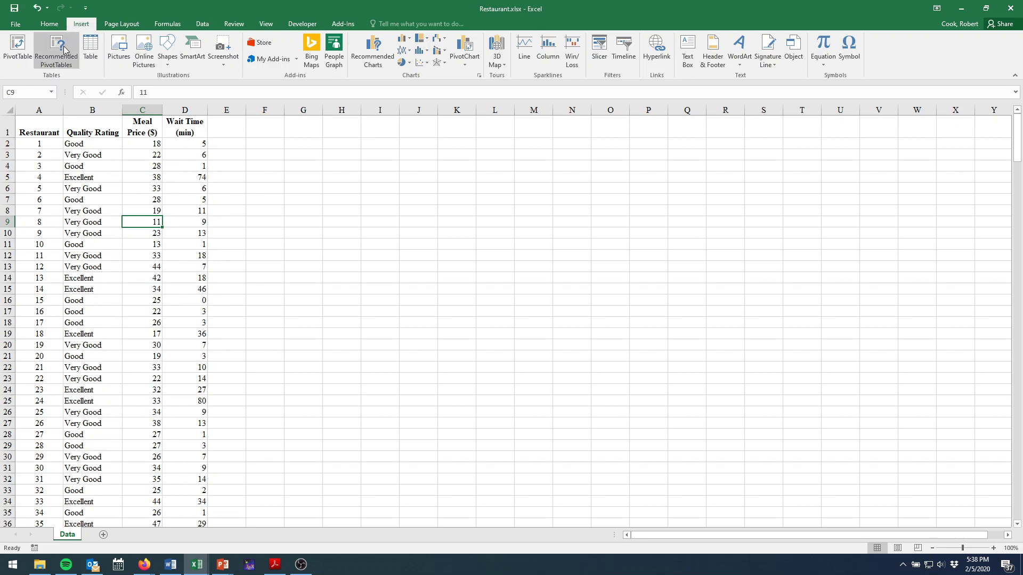
pyautogui.click(18, 48)
pyautogui.moveTo(751, 298); pyautogui.dragTo(419, 173)
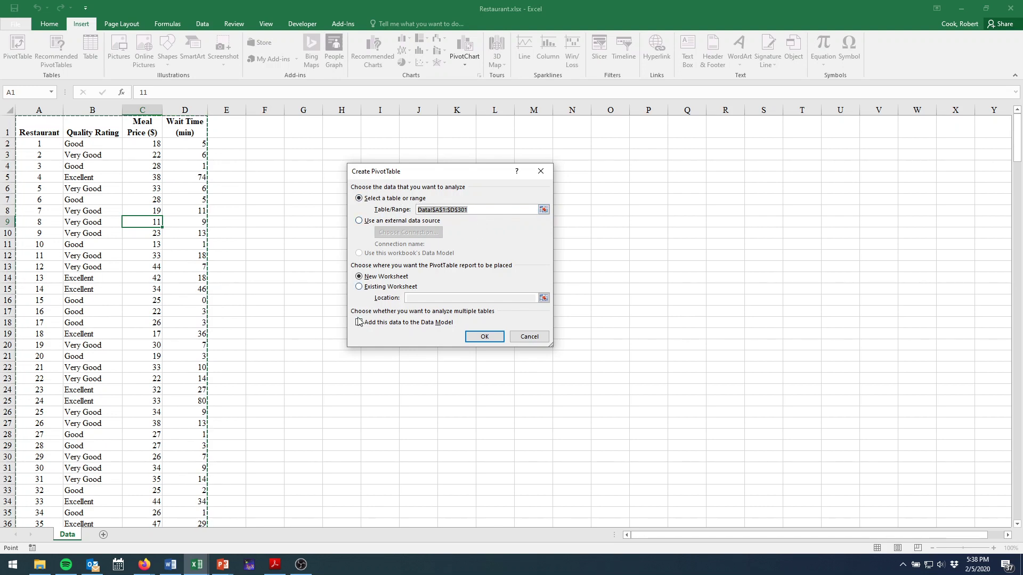
# Create PivotTable1 on new Sheet1, glance at the PowerPoint figure, then return to Excel.
pyautogui.click(477, 341)
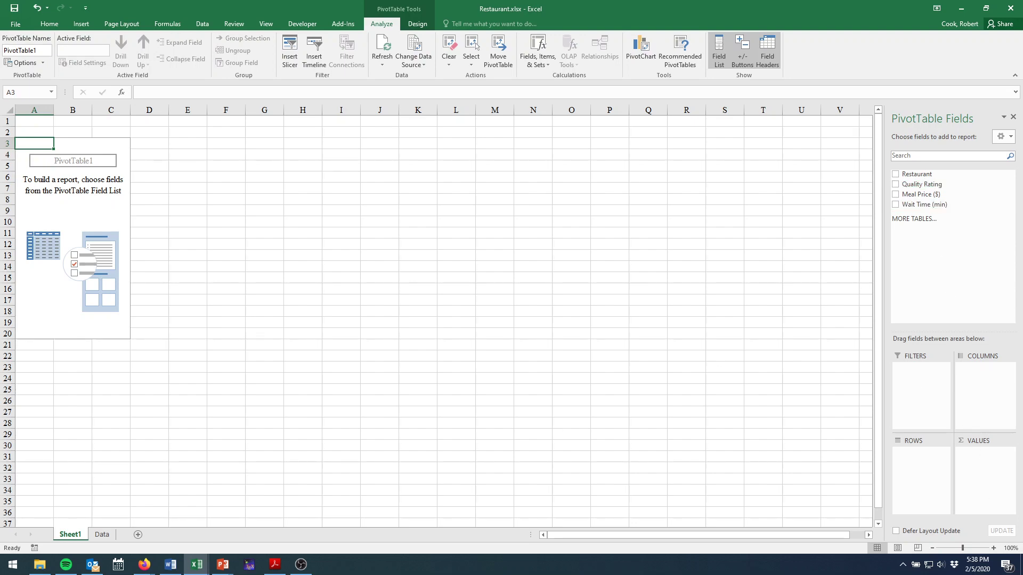
pyautogui.click(223, 564)
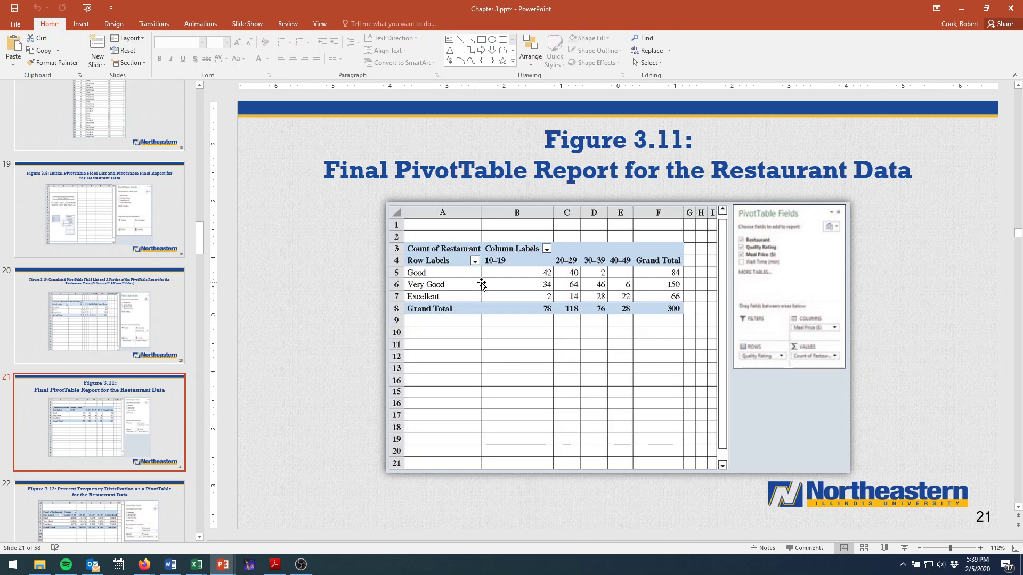
pyautogui.press('super+Down')
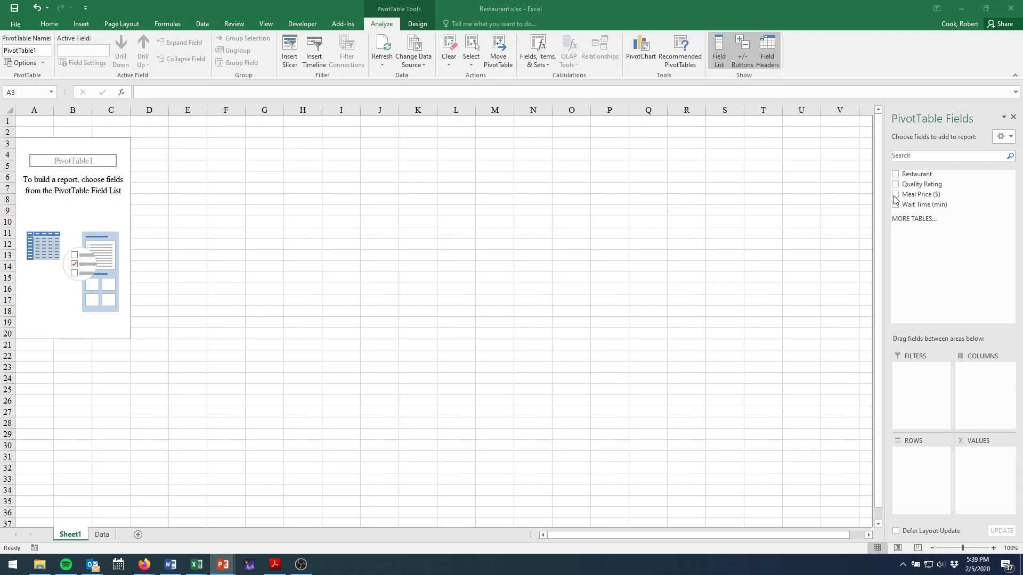
# Tick Restaurant, Quality Rating and Meal Price ($), then clear the layout again.
pyautogui.click(895, 179)
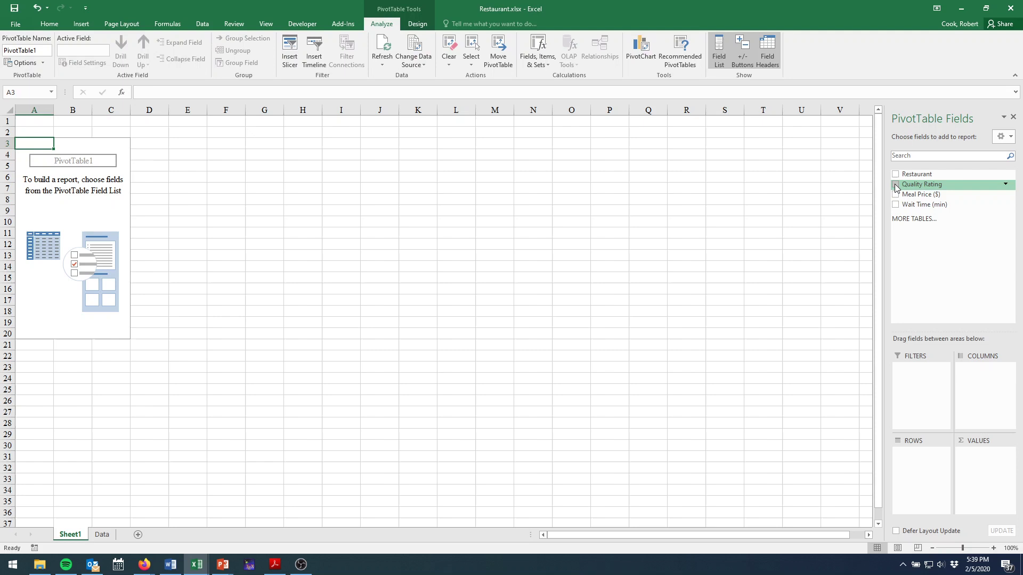
pyautogui.click(895, 174)
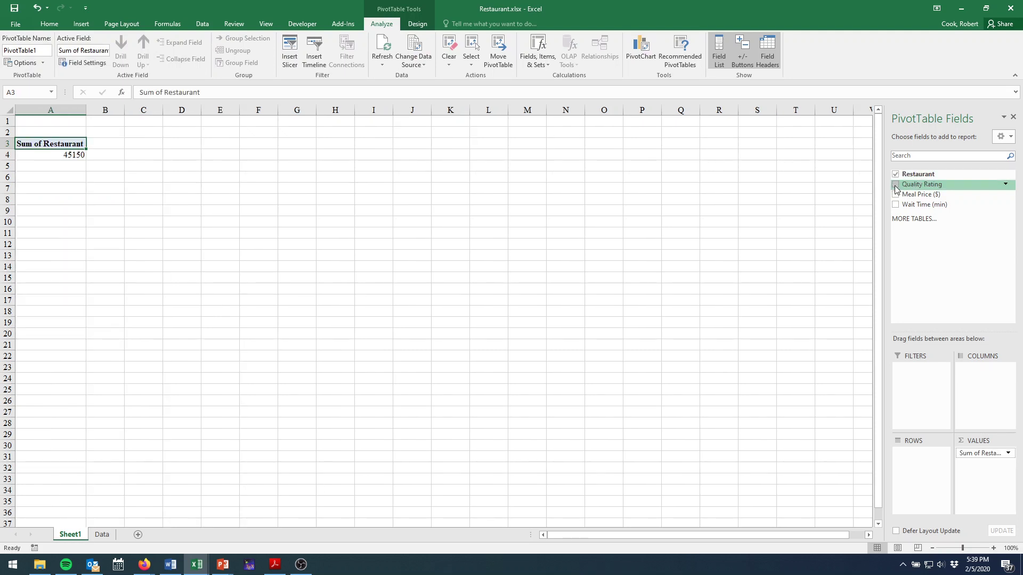
pyautogui.click(895, 185)
pyautogui.click(895, 194)
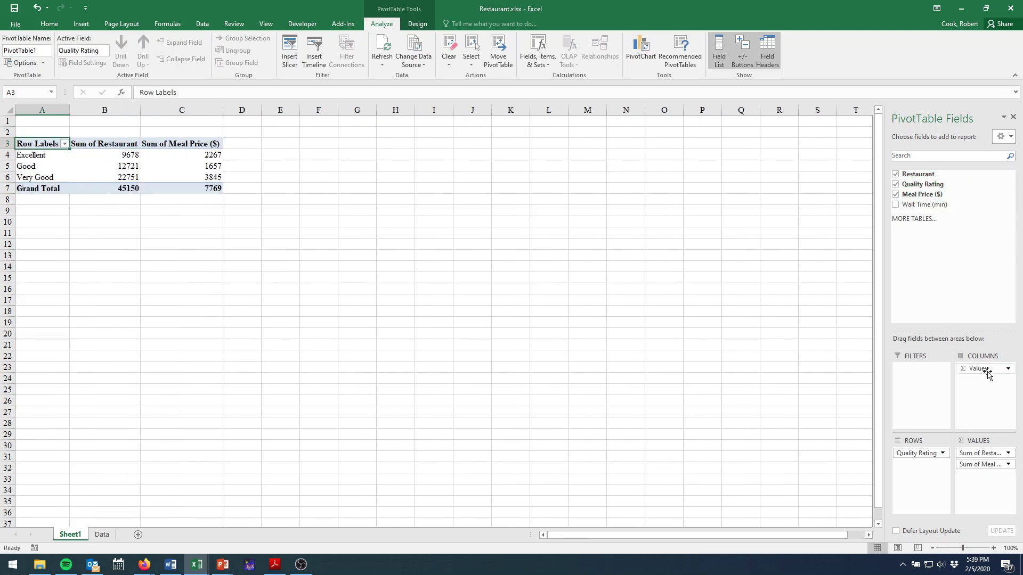
pyautogui.moveTo(987, 372); pyautogui.dragTo(855, 339)
pyautogui.moveTo(929, 455); pyautogui.dragTo(860, 331)
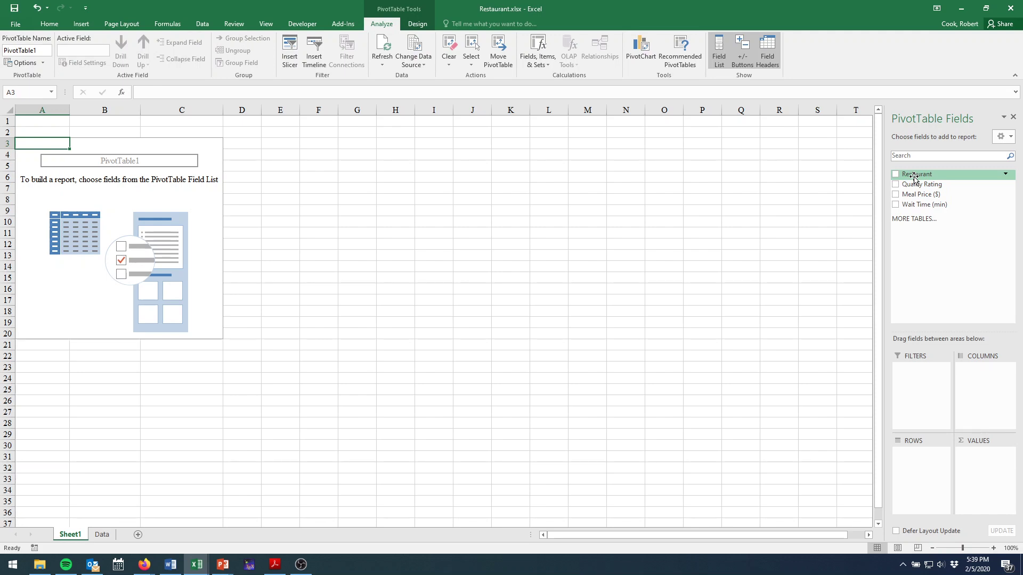
# Place Restaurant in Values, Quality Rating in Rows and Meal Price ($) in Columns.
pyautogui.moveTo(914, 177); pyautogui.dragTo(985, 458)
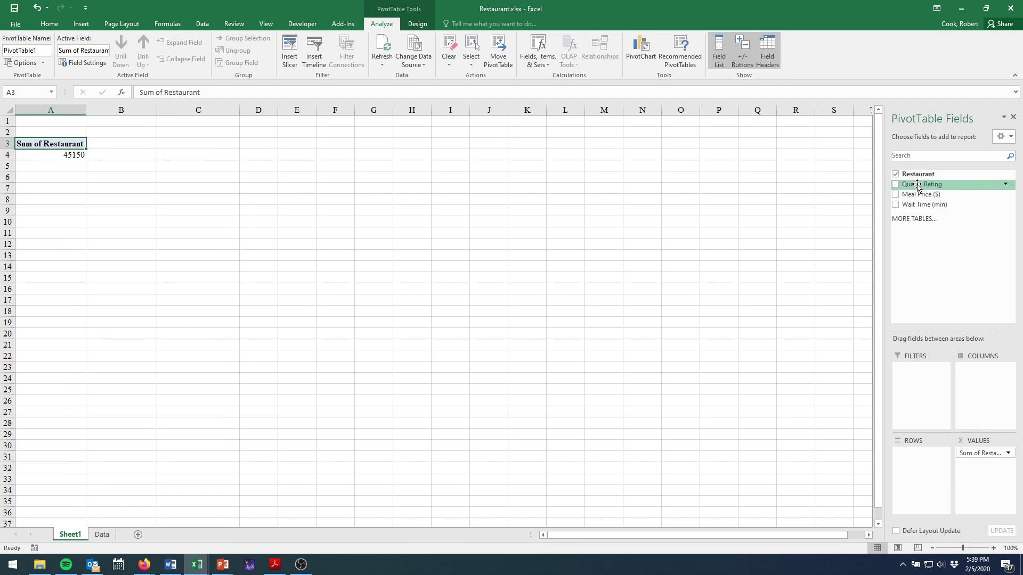
pyautogui.moveTo(917, 186); pyautogui.dragTo(918, 463)
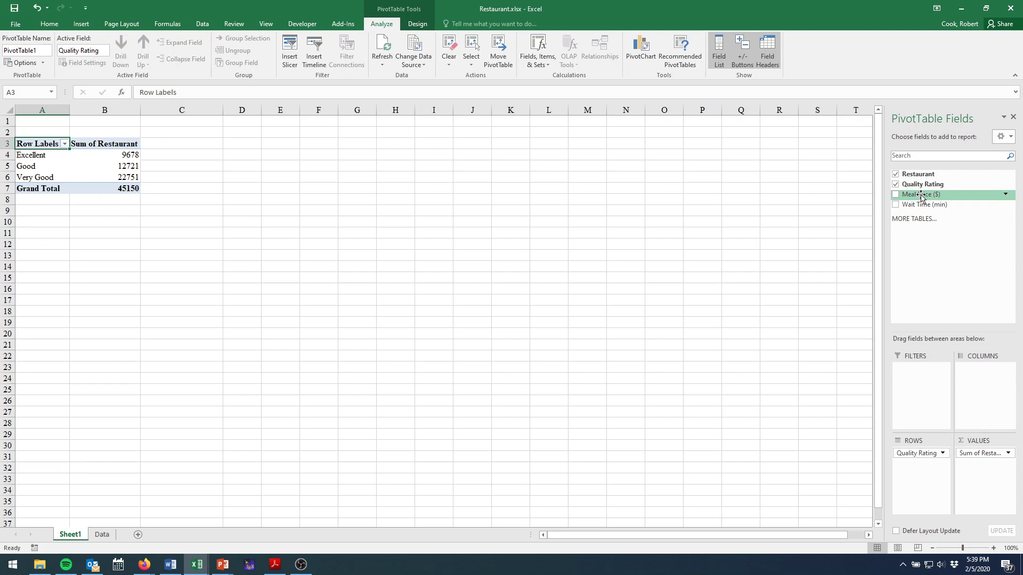
pyautogui.moveTo(904, 195); pyautogui.dragTo(977, 375)
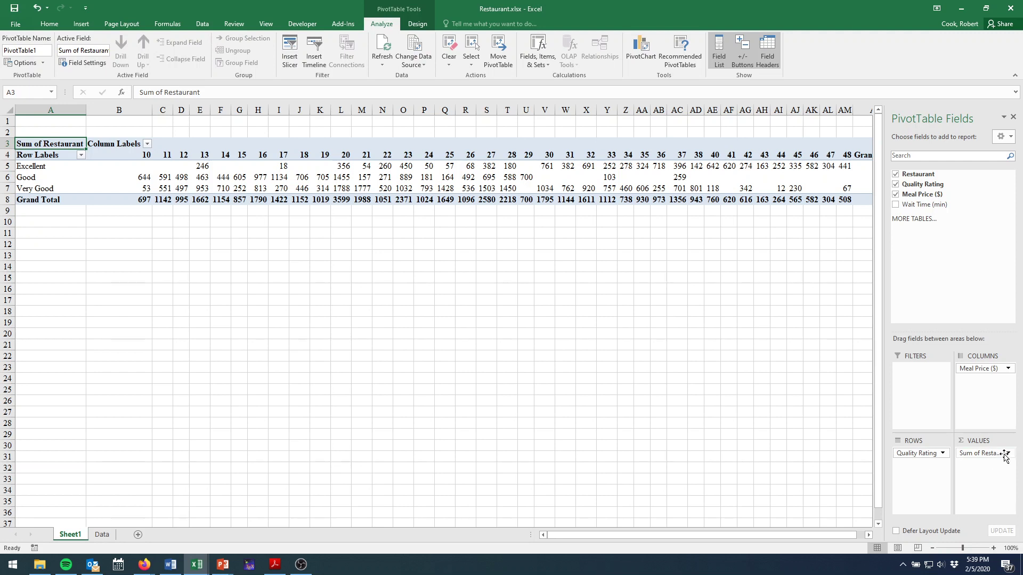
# Change the Restaurant value field from Sum to Count in Value Field Settings.
pyautogui.click(982, 454)
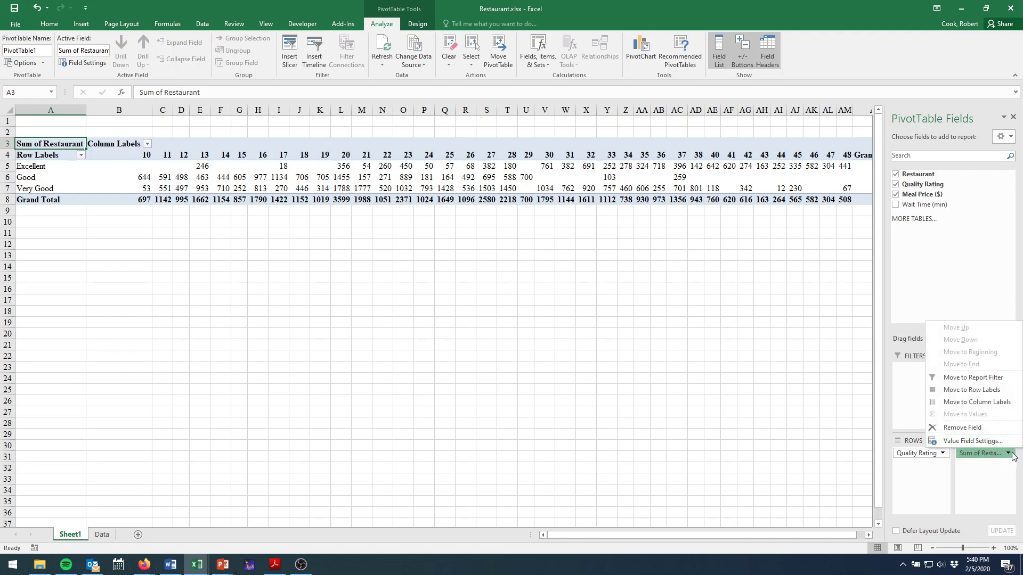
pyautogui.click(1009, 455)
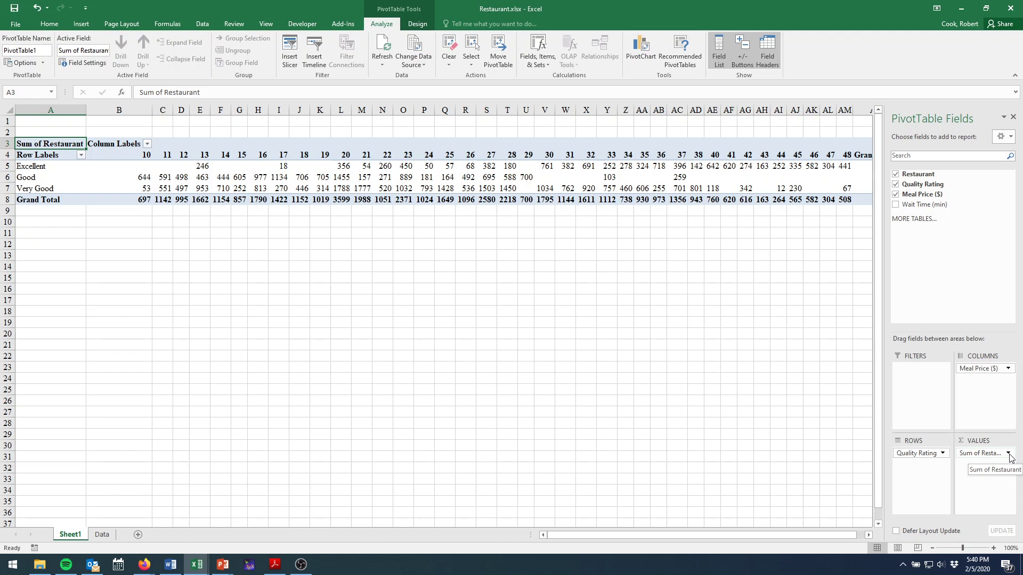
pyautogui.click(1008, 455)
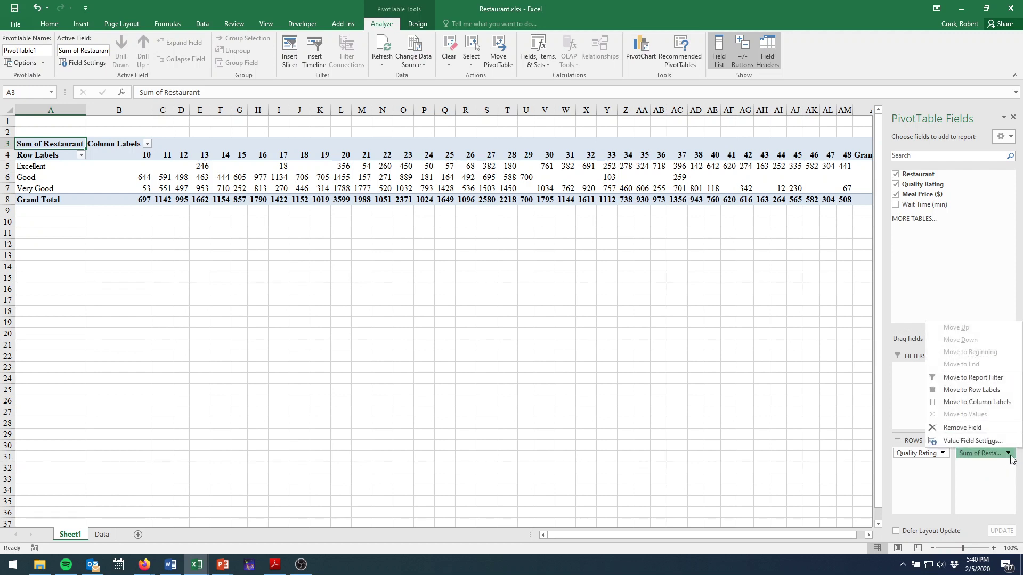
pyautogui.click(979, 441)
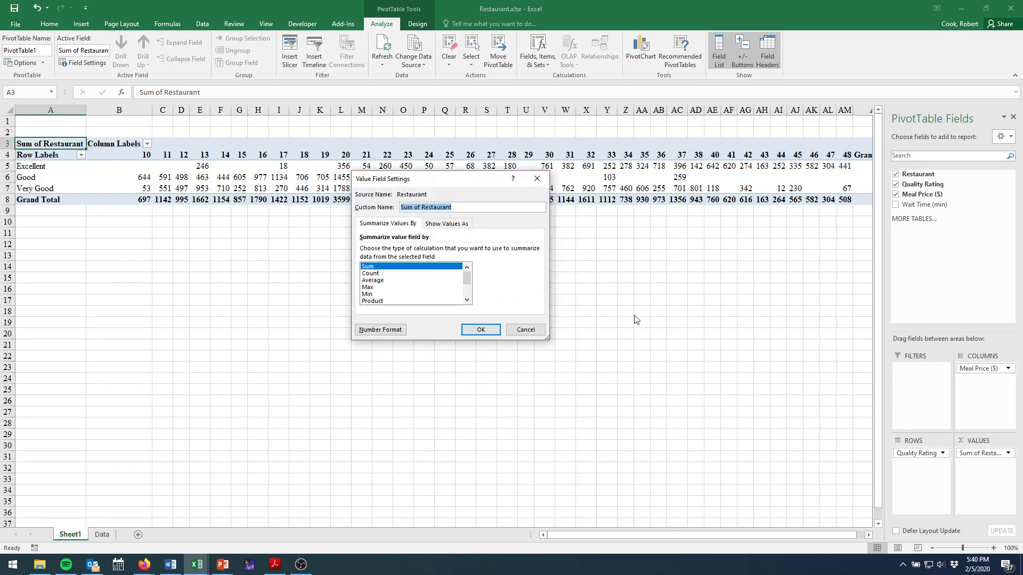
pyautogui.click(379, 273)
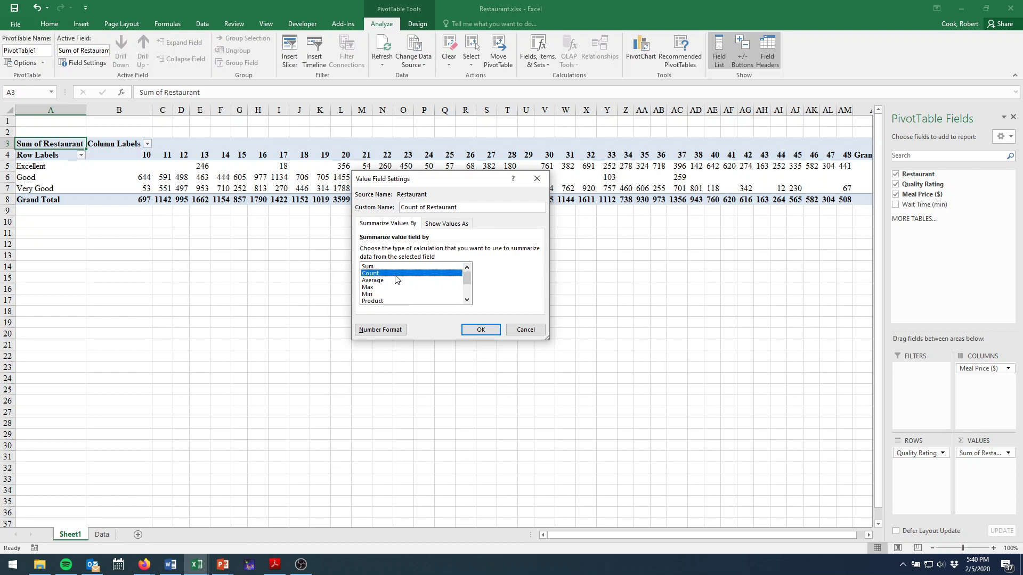
pyautogui.click(479, 330)
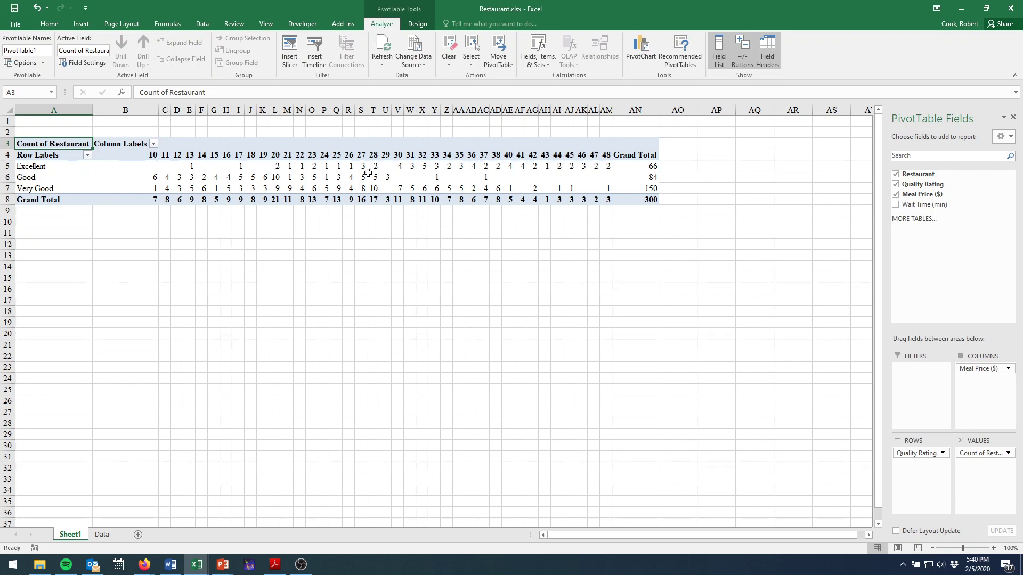
# Group the Meal Price ($) columns by 10, ending at 49.
pyautogui.rightClick(299, 156)
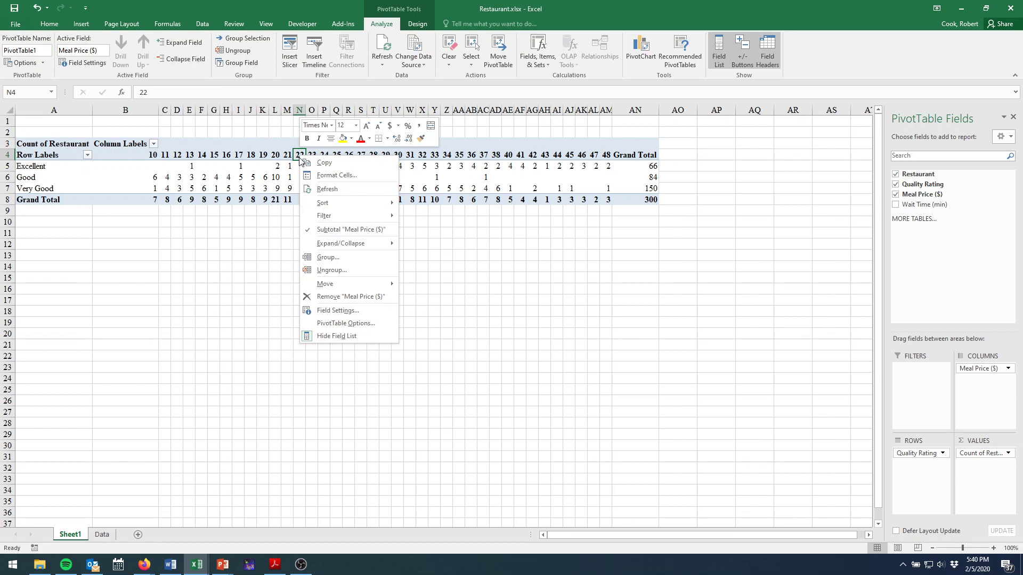
pyautogui.click(351, 257)
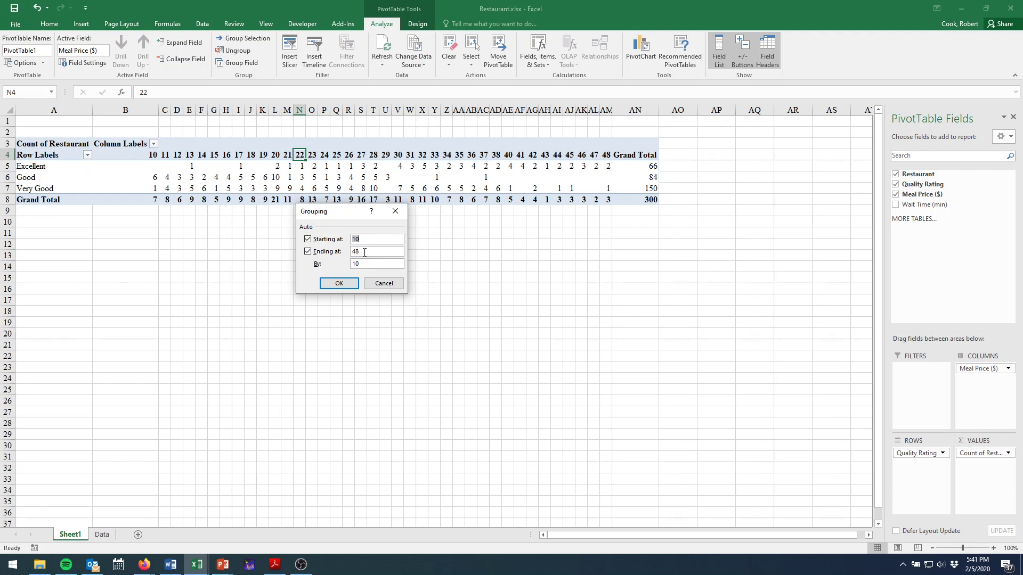
pyautogui.press('Tab')
pyautogui.write('49')
pyautogui.click(343, 283)
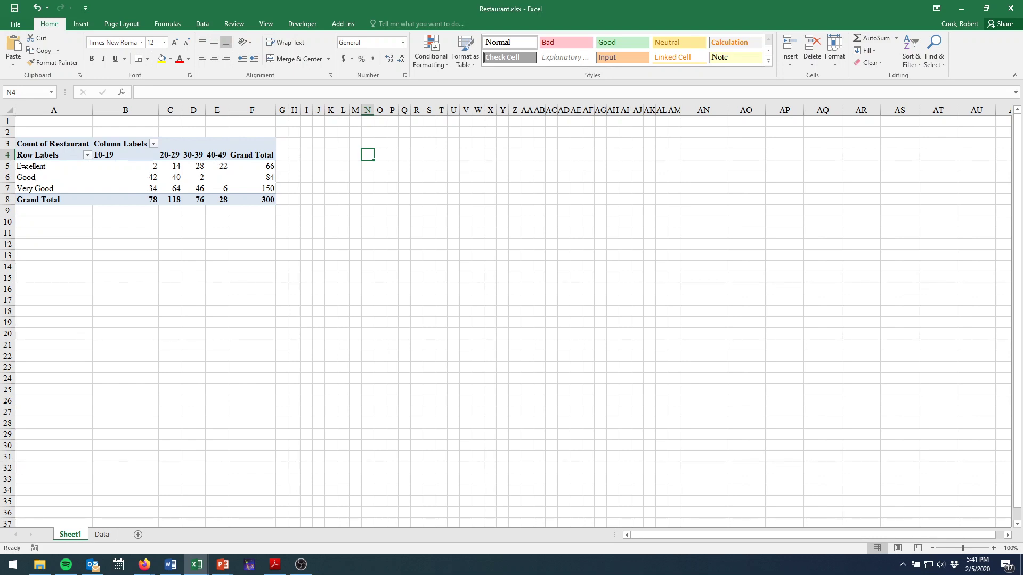
# Move the Excellent row to the end so it follows Very Good.
pyautogui.rightClick(24, 166)
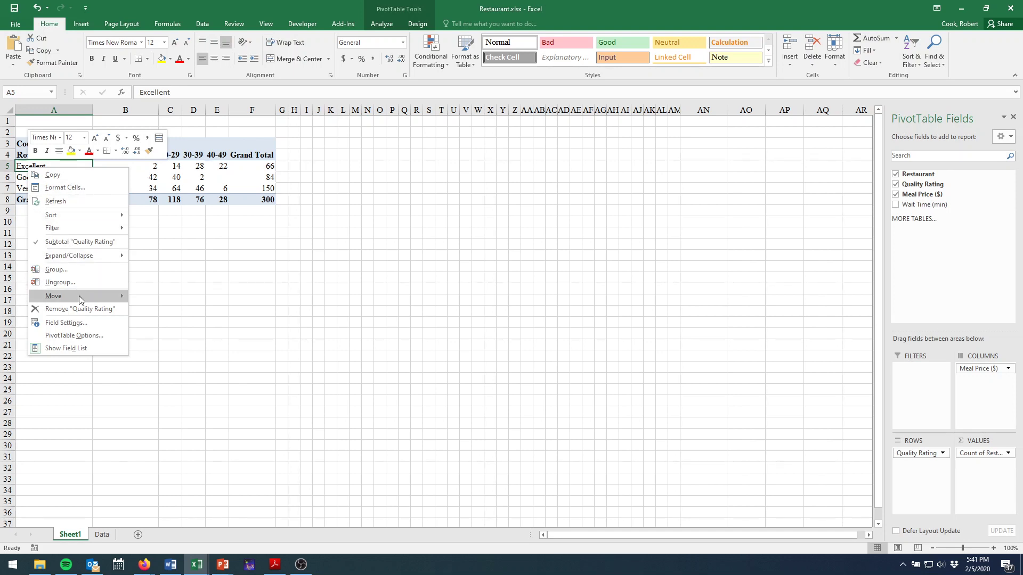
pyautogui.moveTo(82, 298)
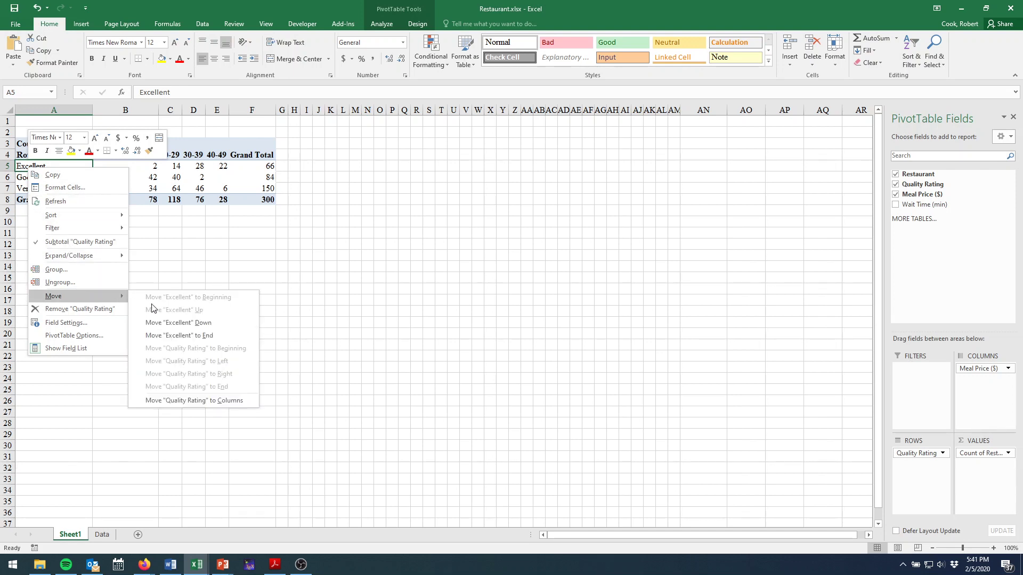
pyautogui.click(192, 337)
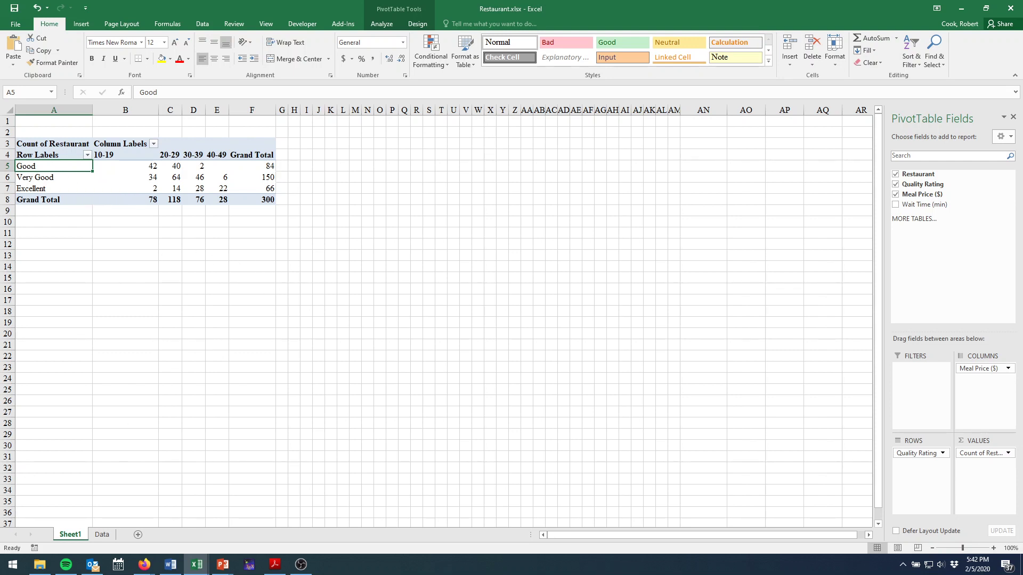
# Show slide 21's Figure 3.11 in PowerPoint, with thumbnails narrowed and the window beside Excel.
pyautogui.click(223, 564)
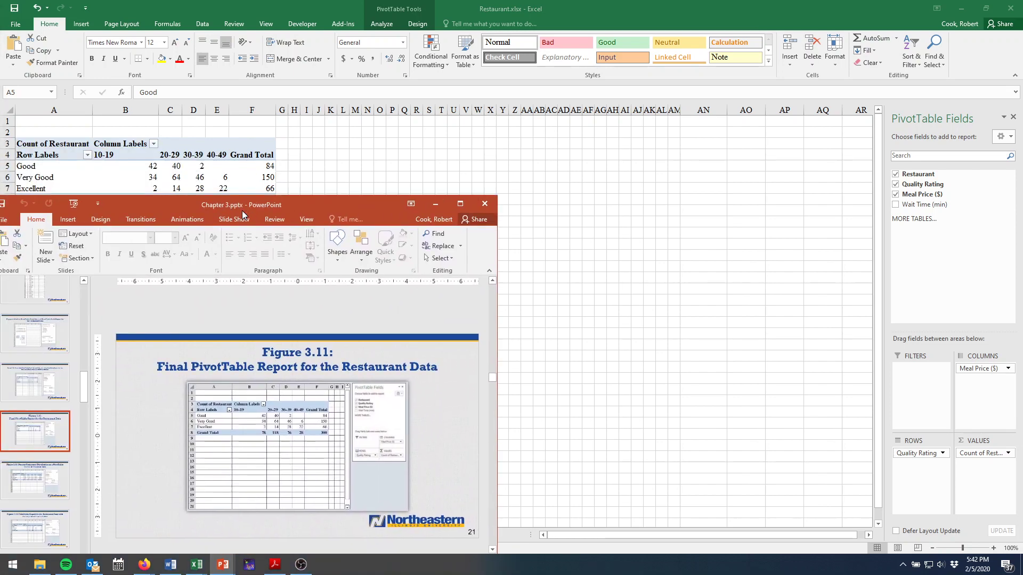
pyautogui.moveTo(242, 210); pyautogui.dragTo(564, 61)
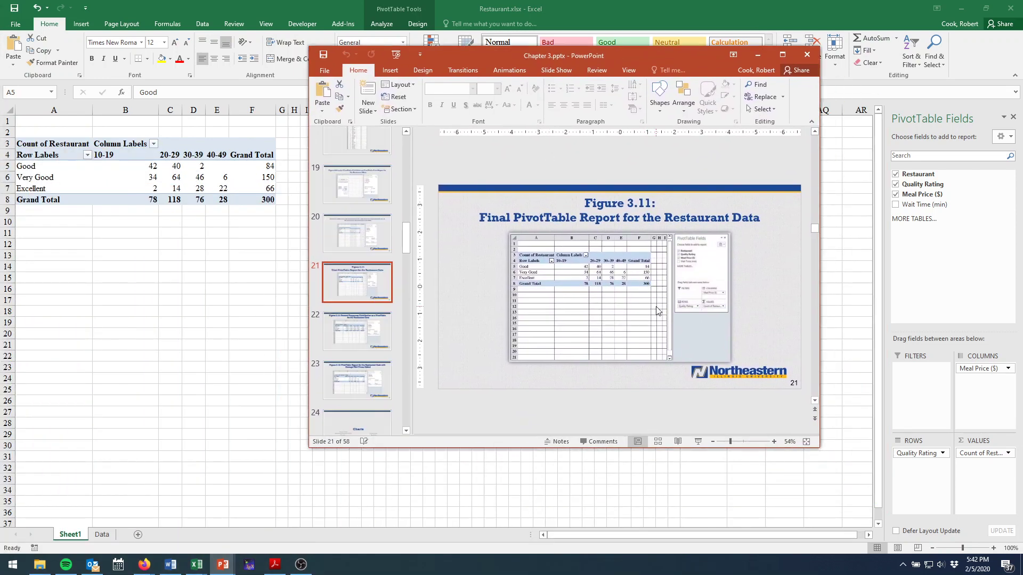
pyautogui.keyDown('ctrl'); pyautogui.scroll(6, 657, 311); pyautogui.keyUp('ctrl')
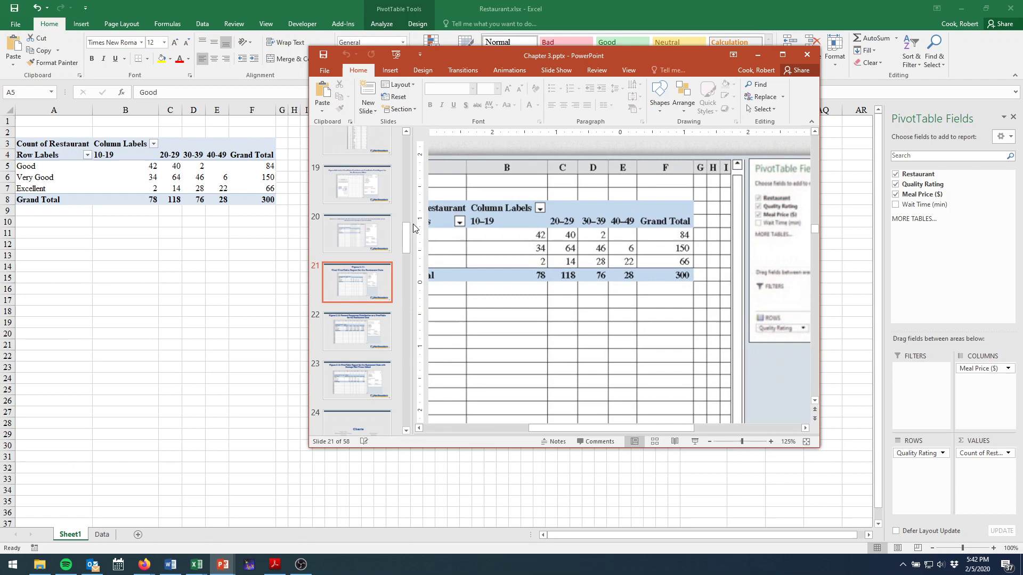
pyautogui.moveTo(414, 228); pyautogui.dragTo(354, 228)
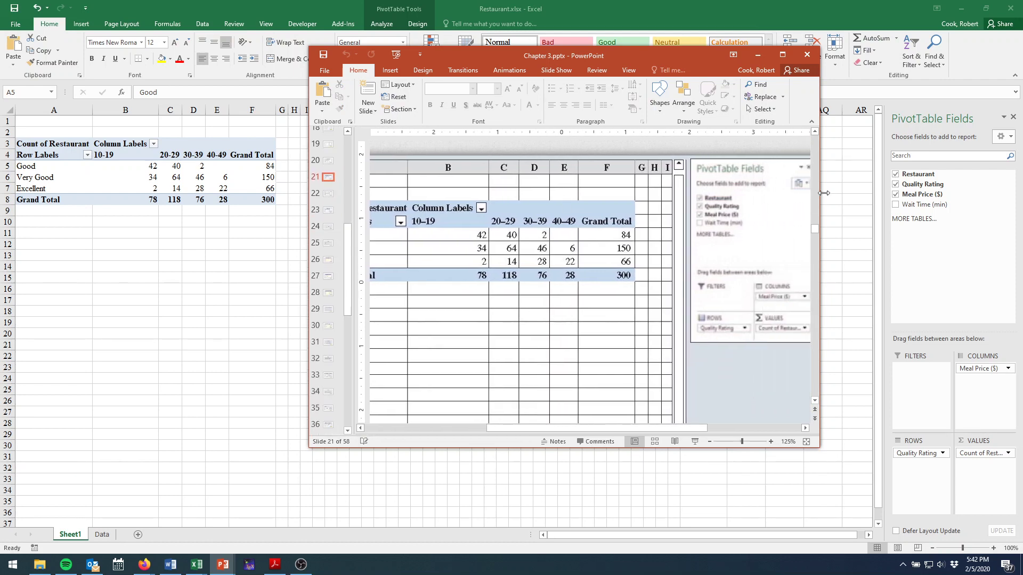
pyautogui.moveTo(824, 193); pyautogui.dragTo(921, 193)
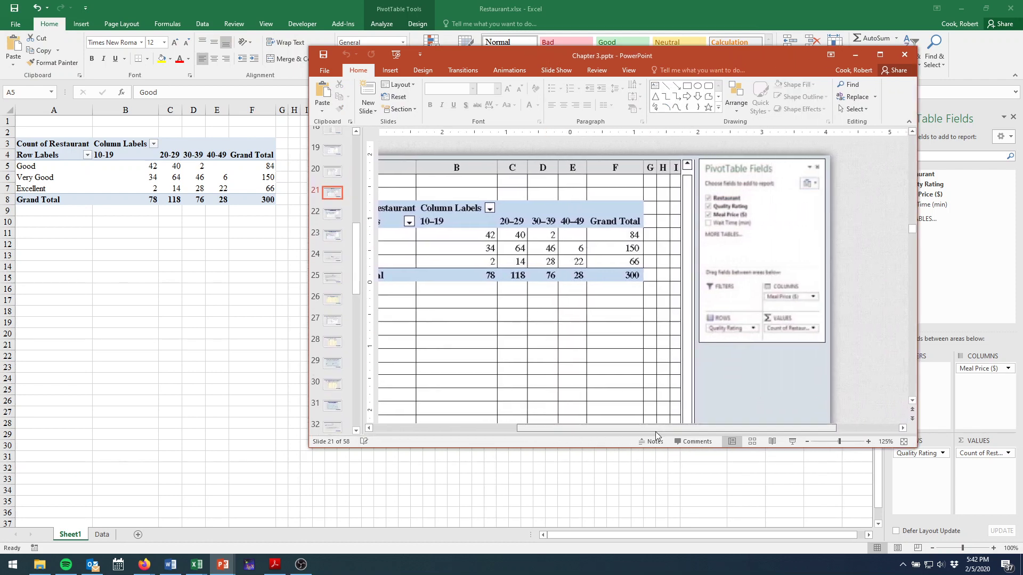
pyautogui.moveTo(656, 429); pyautogui.dragTo(584, 429)
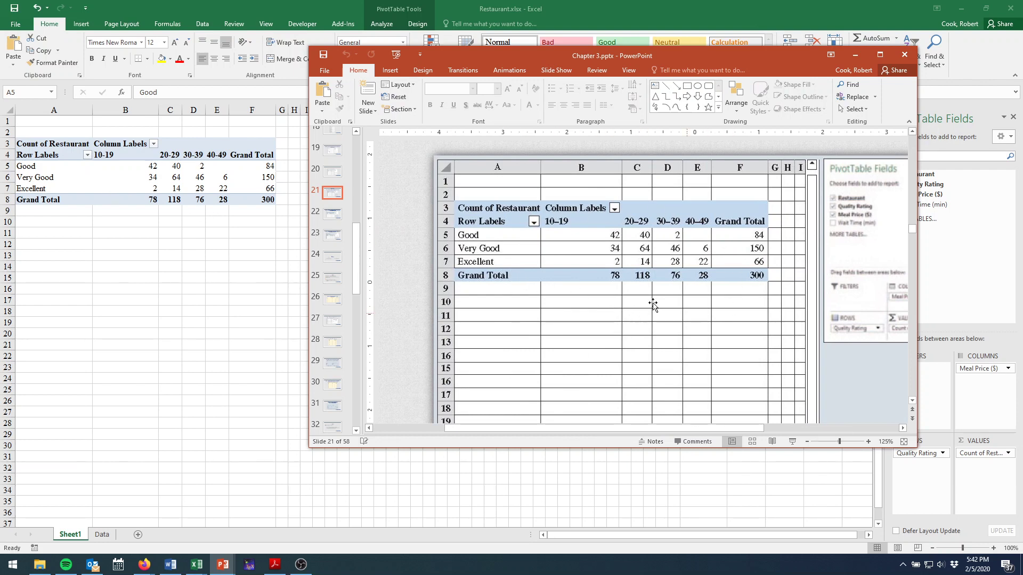
pyautogui.moveTo(619, 58); pyautogui.dragTo(541, 87)
# Maximize PowerPoint, view slide 22's Figure 3.12 percent frequency table, then minimize it.
pyautogui.doubleClick(541, 88)
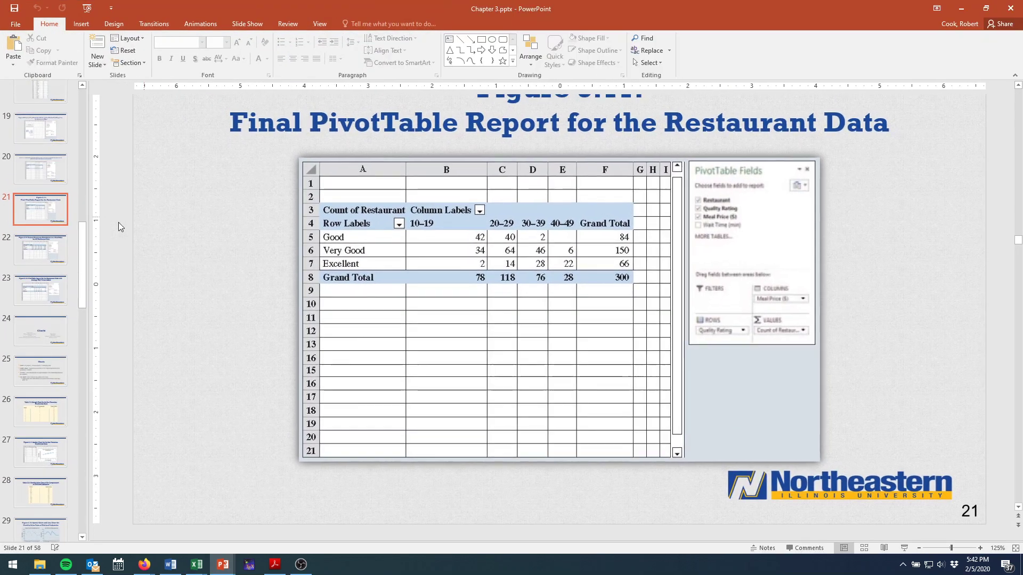
pyautogui.click(41, 250)
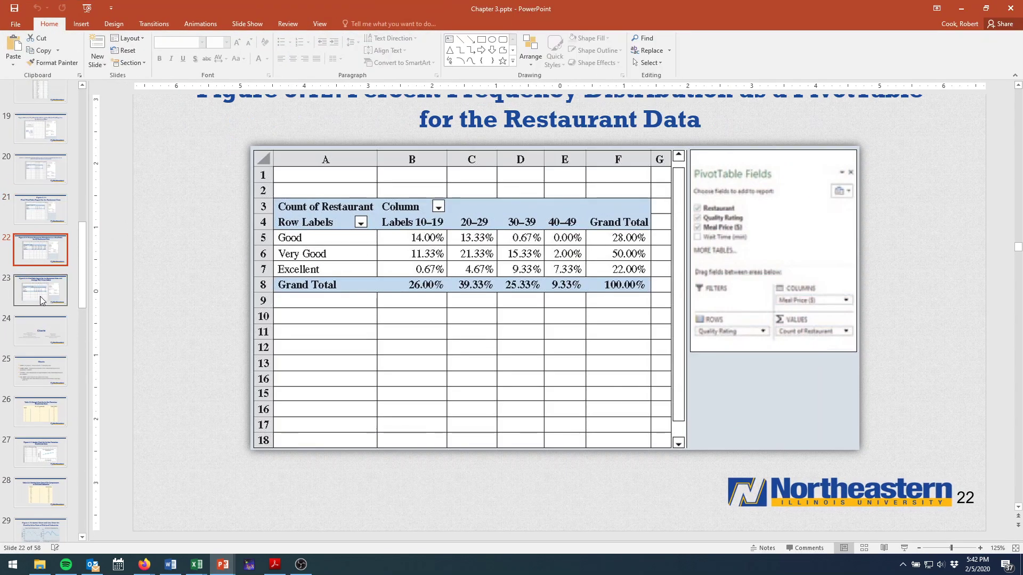
pyautogui.click(40, 296)
pyautogui.press('Up')
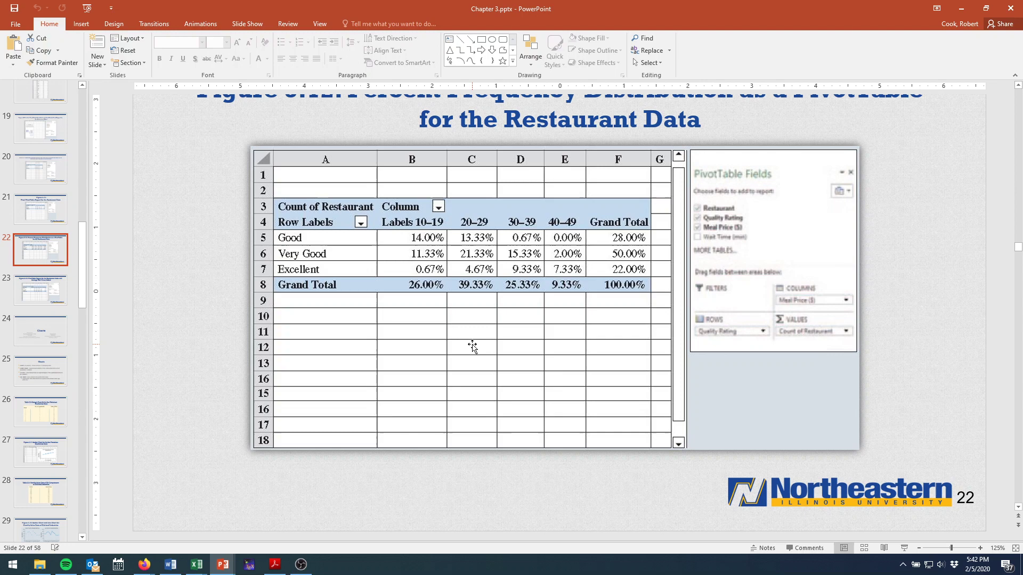
pyautogui.scroll(1, 576, 277)
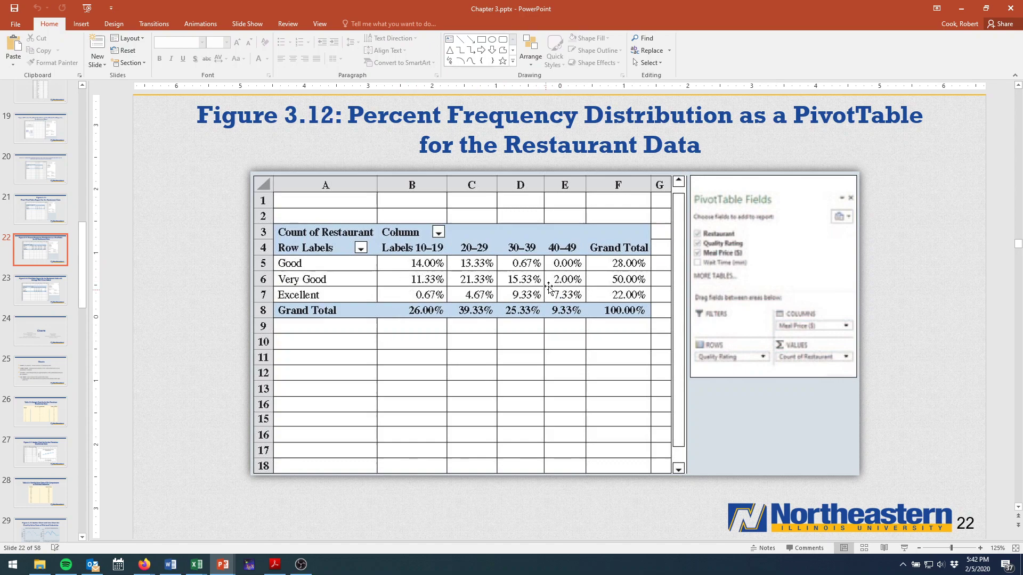
pyautogui.press('super+Down')
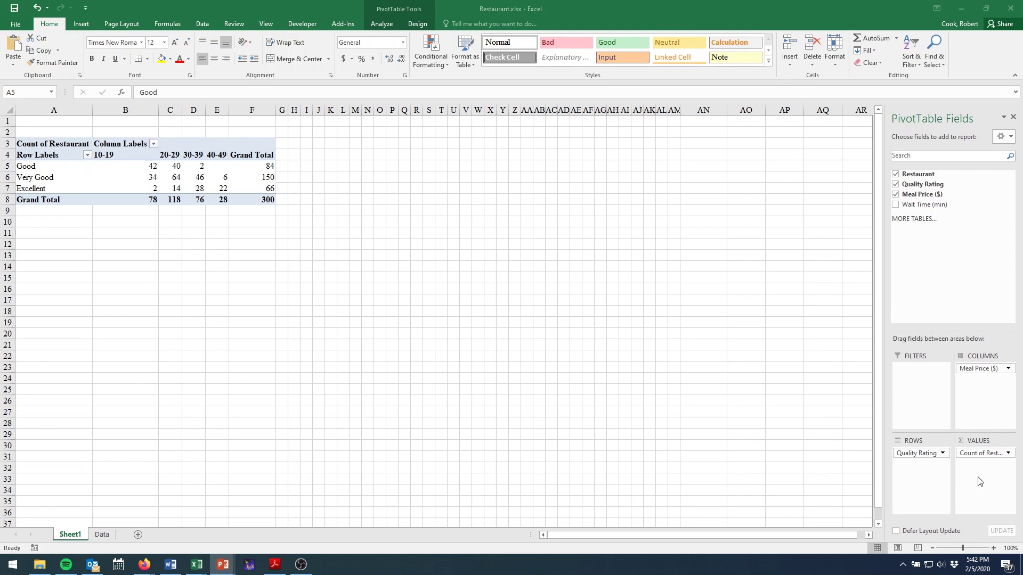
# Show the Count of Restaurant values as % of Grand Total.
pyautogui.click(1008, 453)
pyautogui.click(1009, 455)
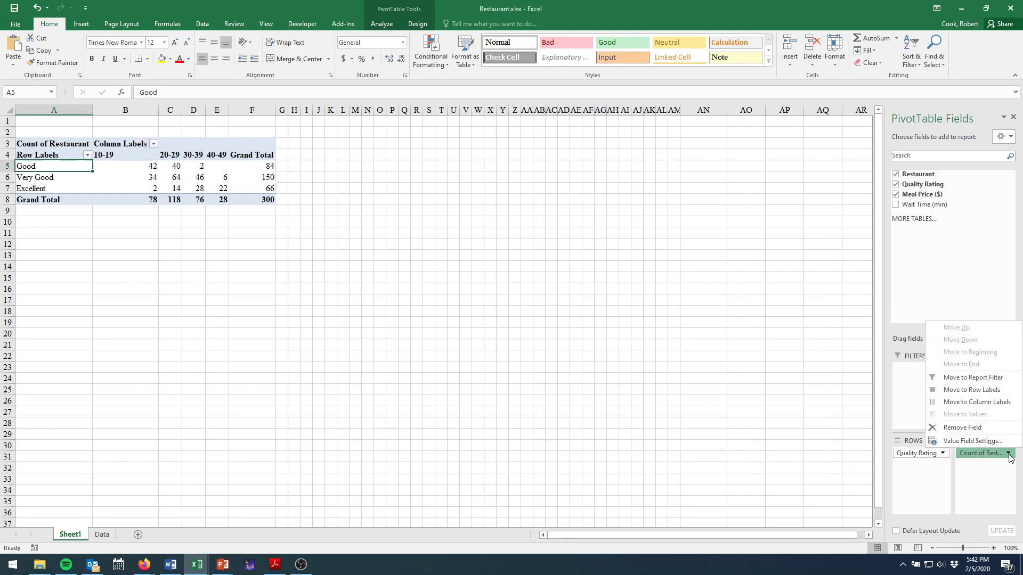
pyautogui.click(973, 441)
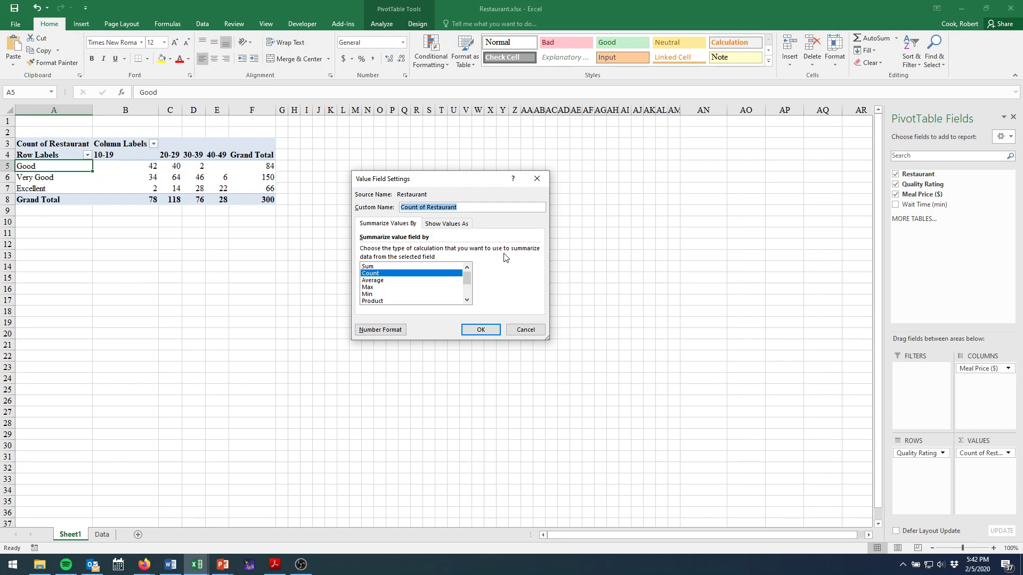
pyautogui.click(448, 223)
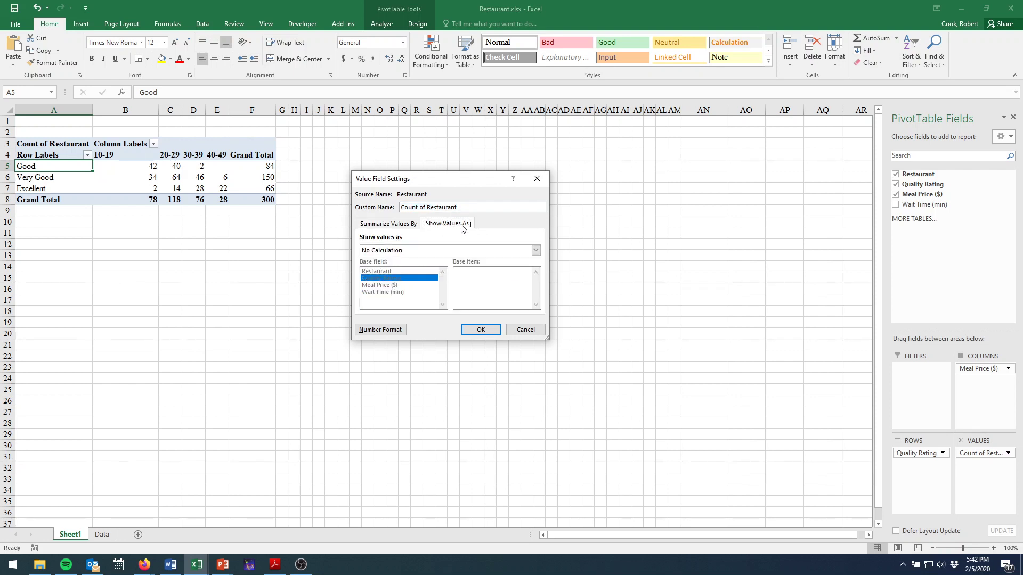
pyautogui.click(401, 226)
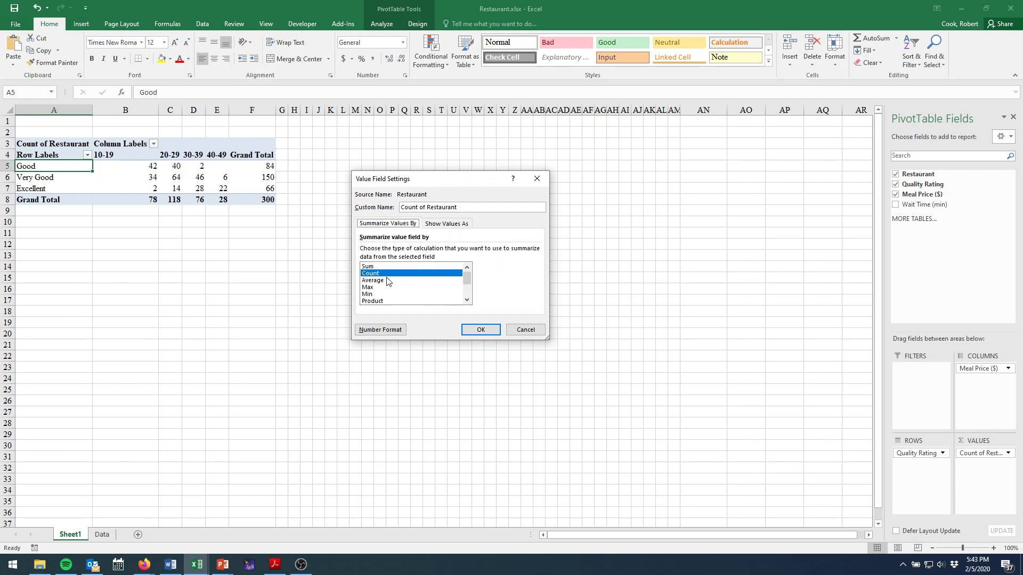
pyautogui.click(446, 223)
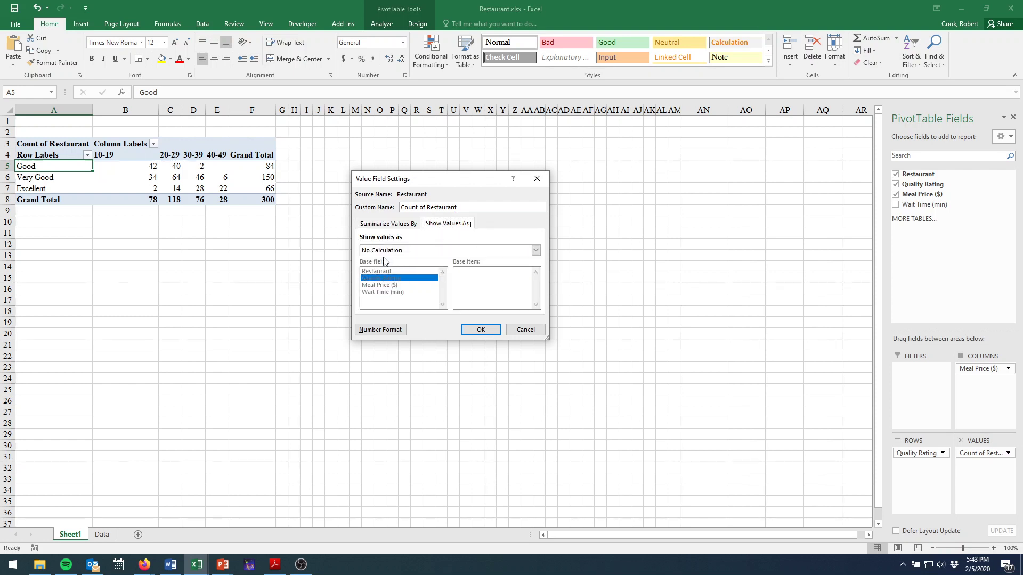
pyautogui.click(423, 253)
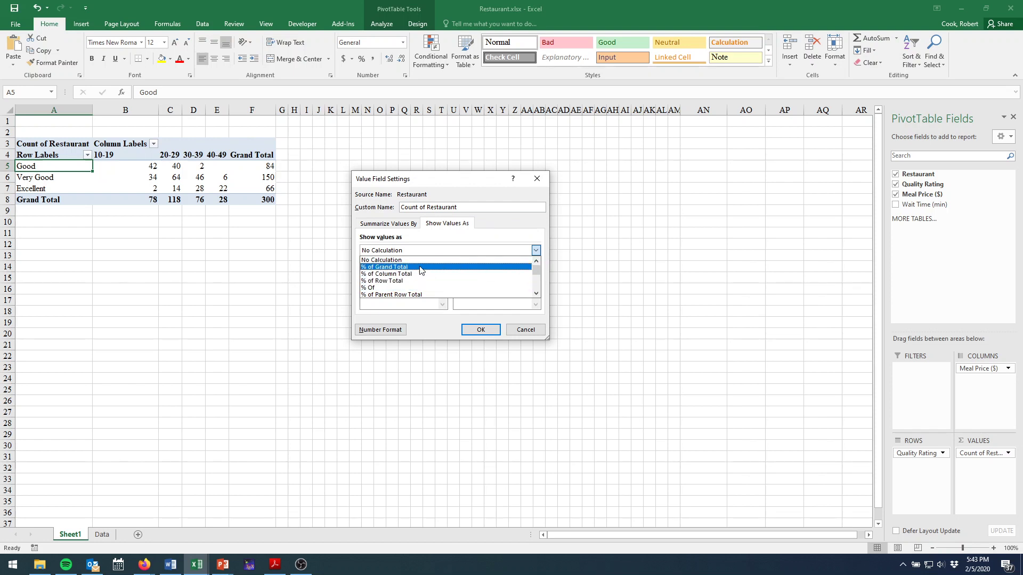
pyautogui.click(421, 267)
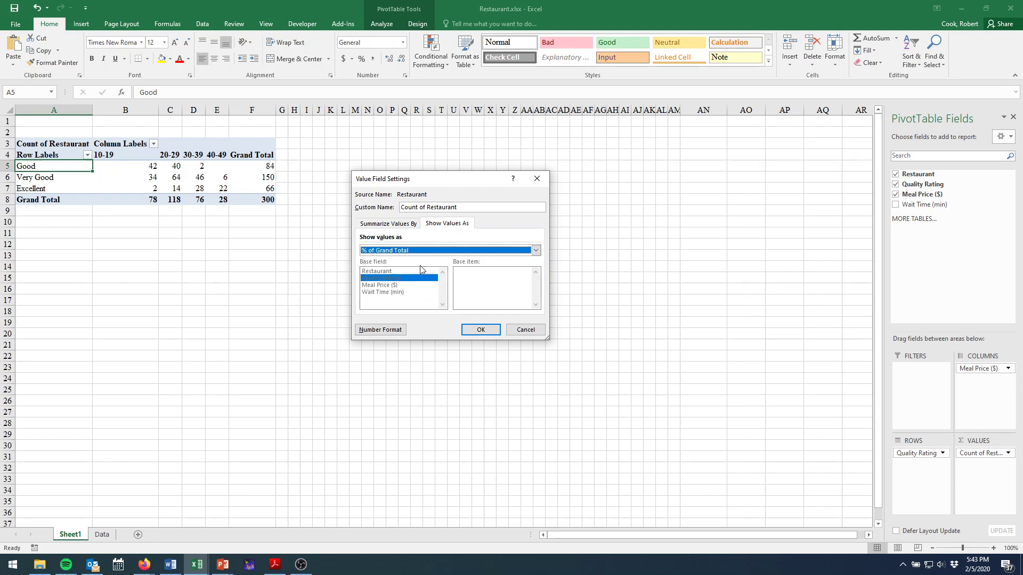
pyautogui.click(486, 330)
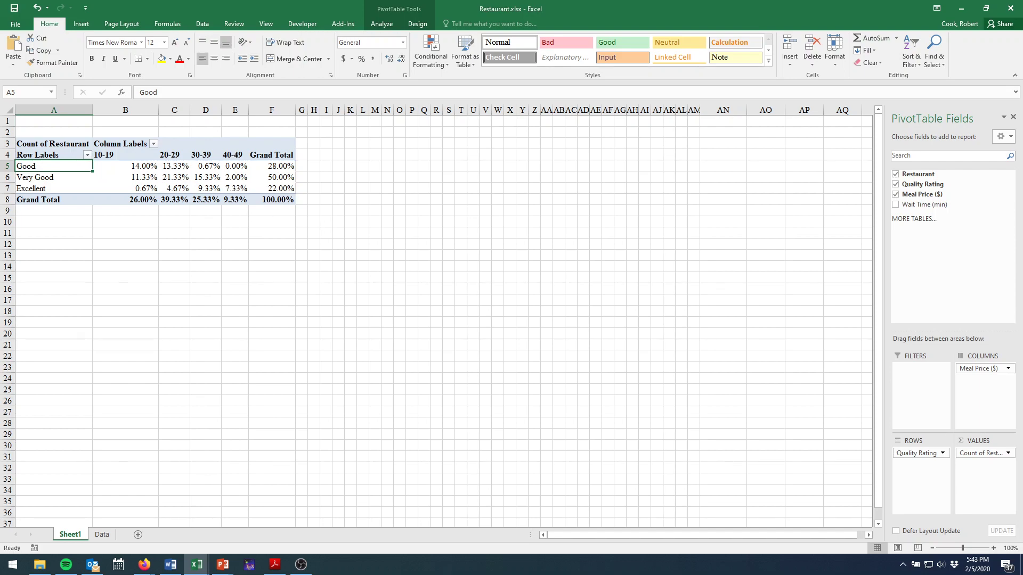
# View slide 23's Average of Wait Time table in PowerPoint, then minimize it.
pyautogui.hotkey('alt', 'Tab')
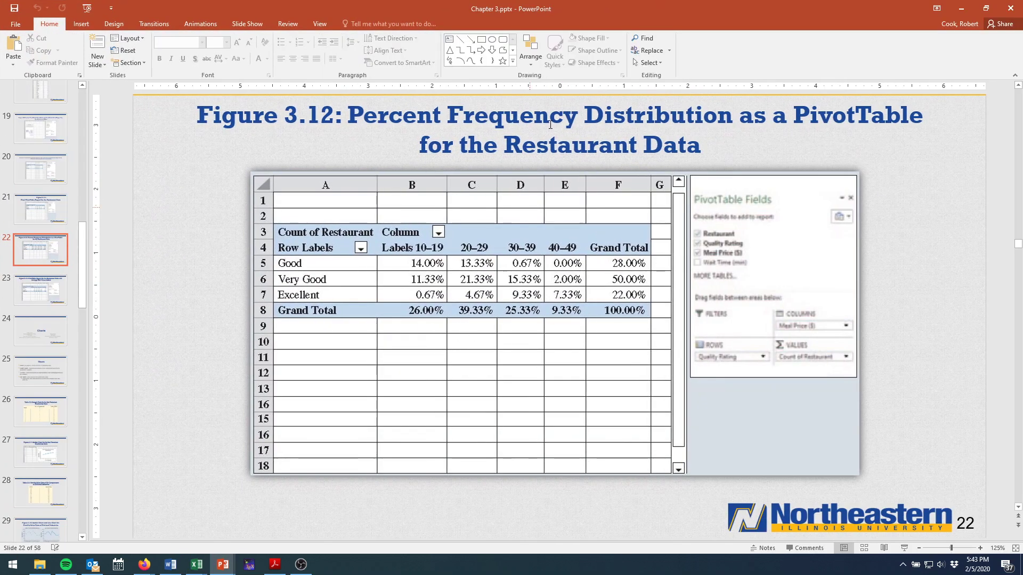
pyautogui.doubleClick(578, 13)
pyautogui.moveTo(638, 124); pyautogui.dragTo(656, 53)
pyautogui.scroll(-3, 792, 366)
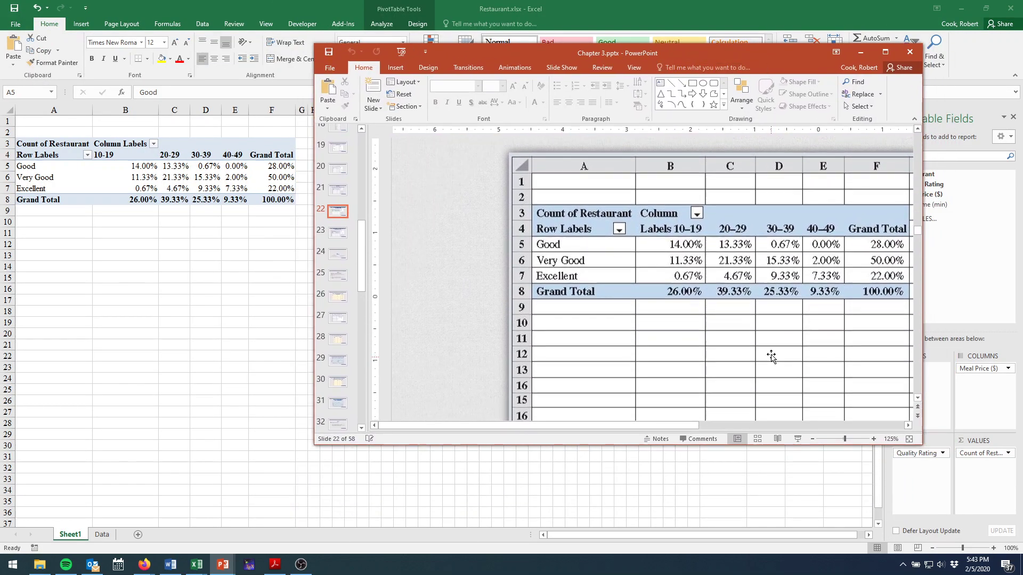
pyautogui.click(341, 235)
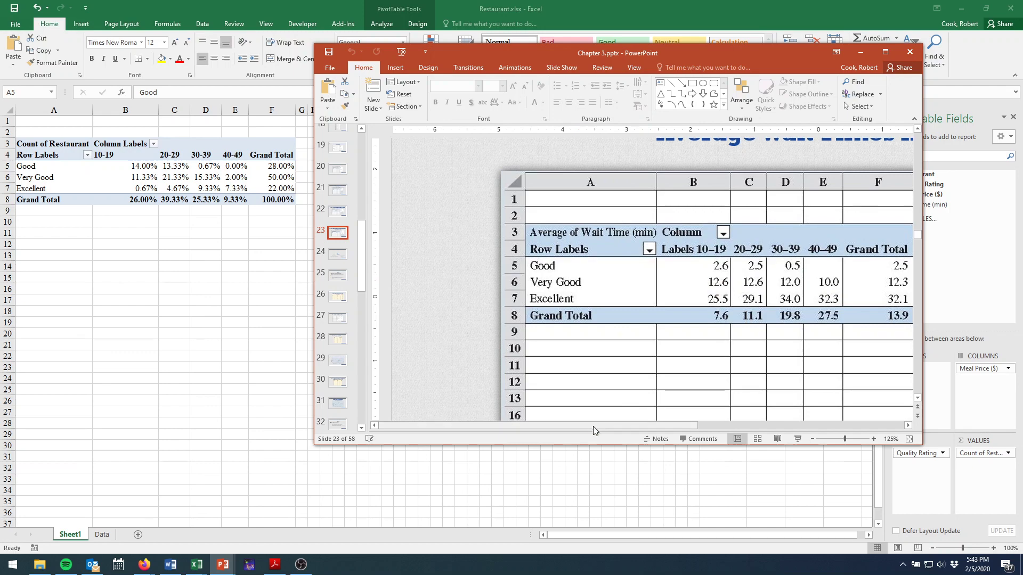
pyautogui.moveTo(592, 427)
pyautogui.mouseDown()
pyautogui.moveTo(737, 423)
pyautogui.moveTo(611, 423)
pyautogui.mouseUp()
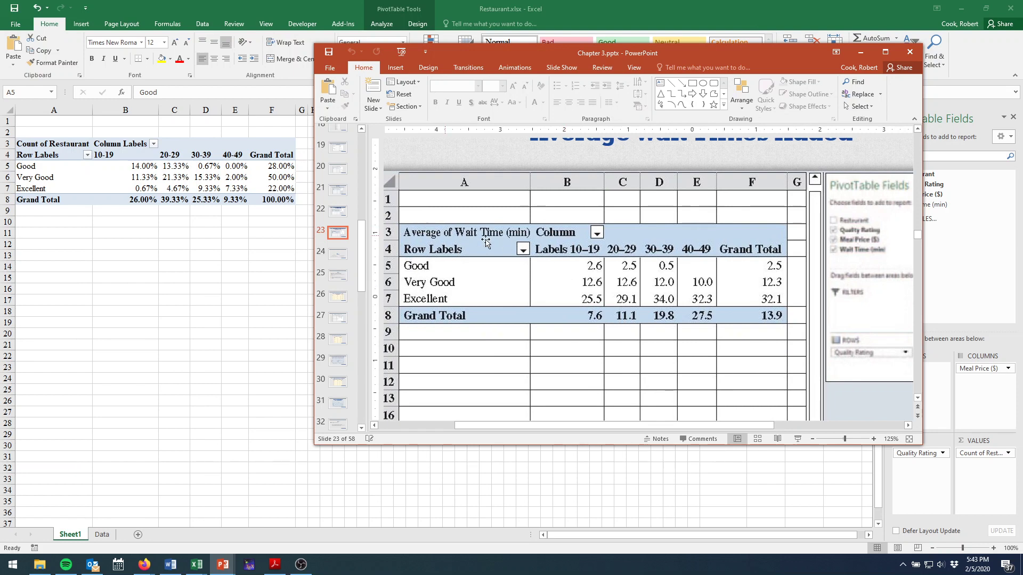
pyautogui.click(859, 52)
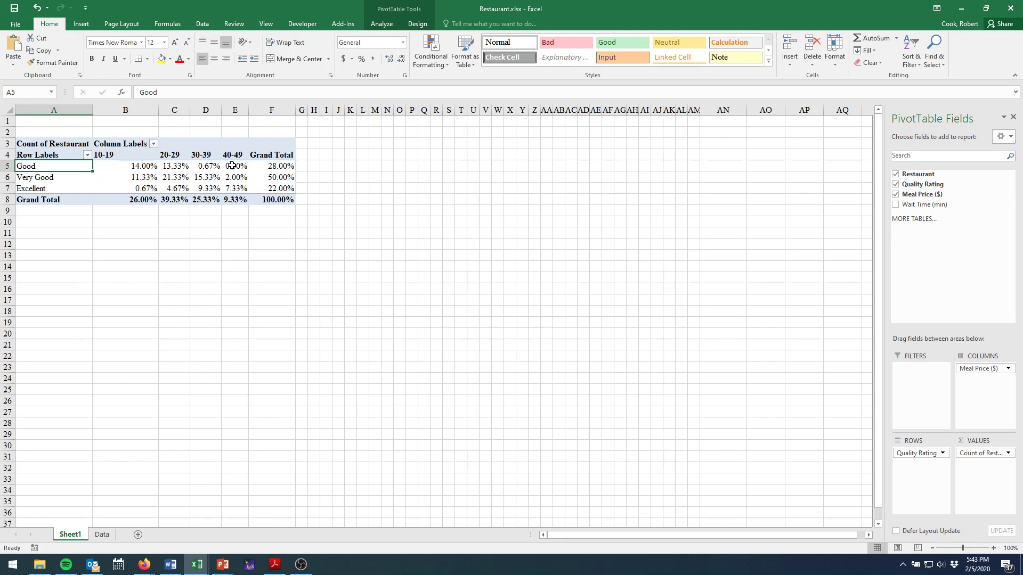
# Replace Count of Restaurant in the pivot values with Wait Time (min).
pyautogui.moveTo(236, 166)
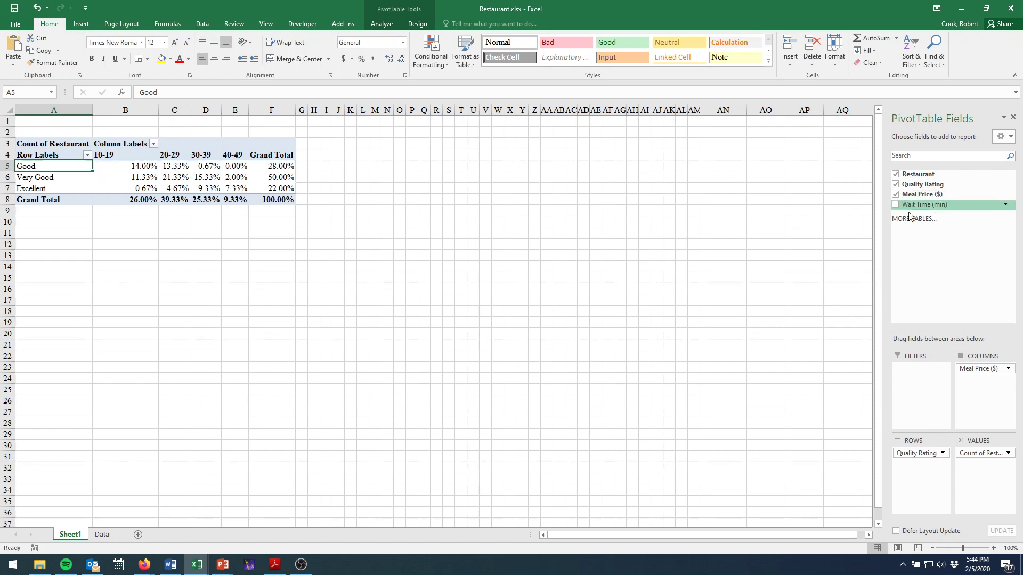
pyautogui.moveTo(982, 454); pyautogui.dragTo(772, 306)
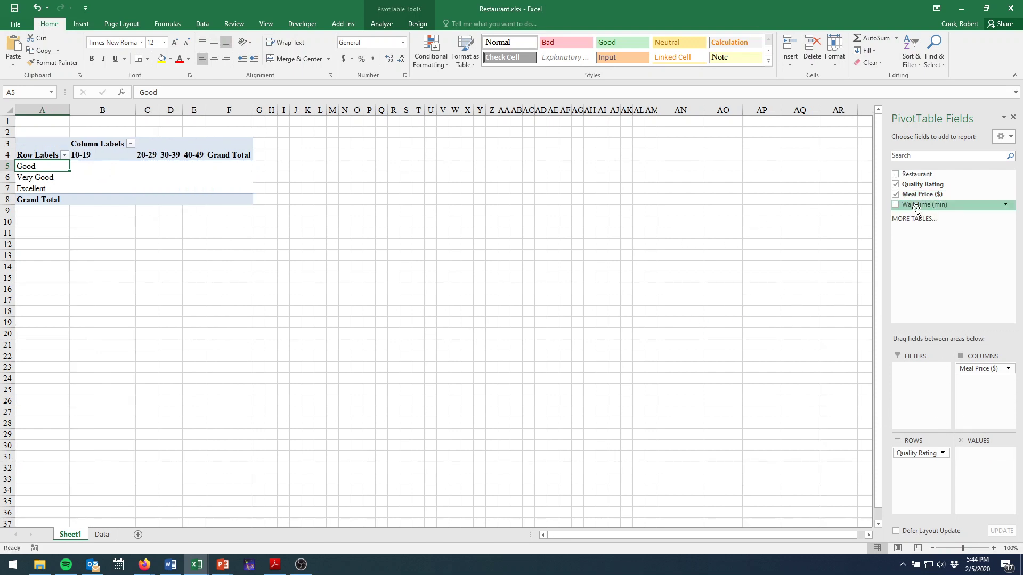
pyautogui.moveTo(916, 209); pyautogui.dragTo(985, 457)
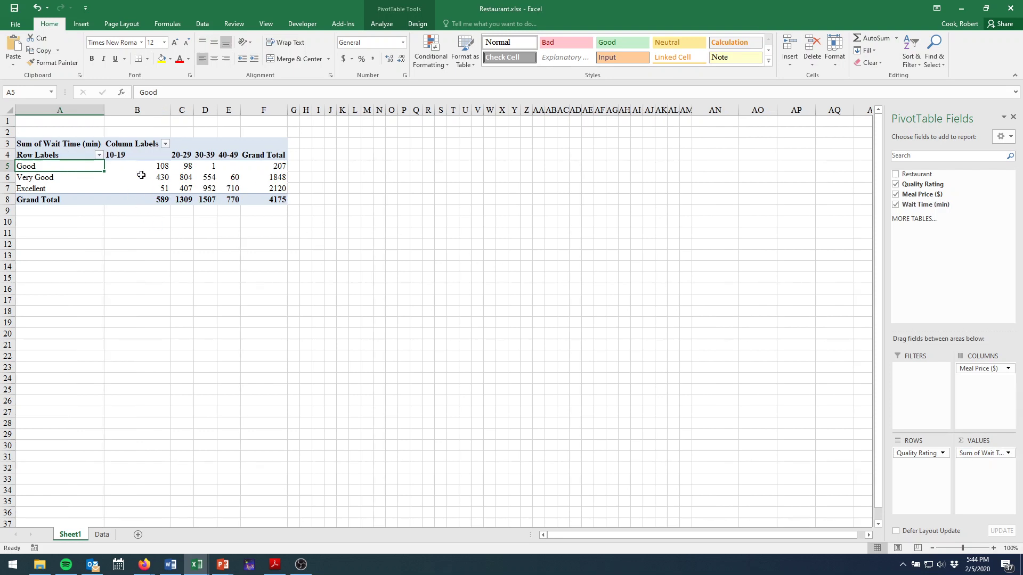
# Summarize the Wait Time (min) values as an Average instead of a Sum.
pyautogui.click(24, 145)
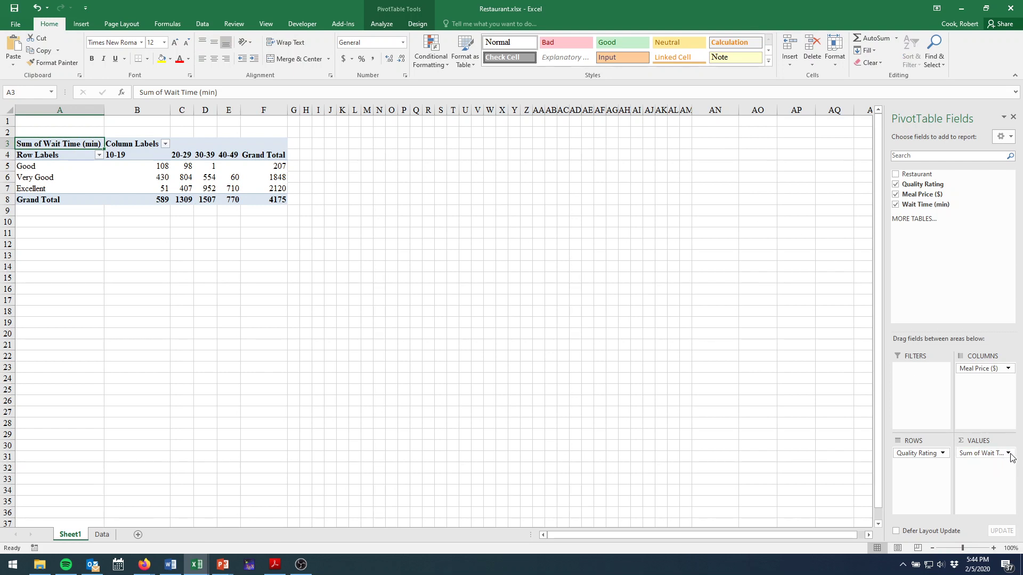
pyautogui.click(983, 453)
pyautogui.click(972, 441)
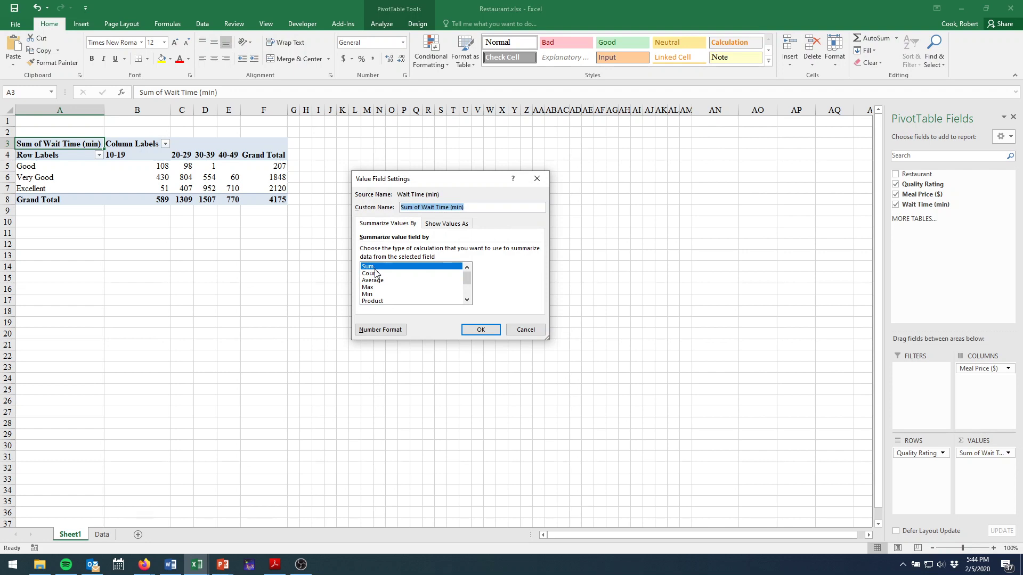
pyautogui.click(401, 281)
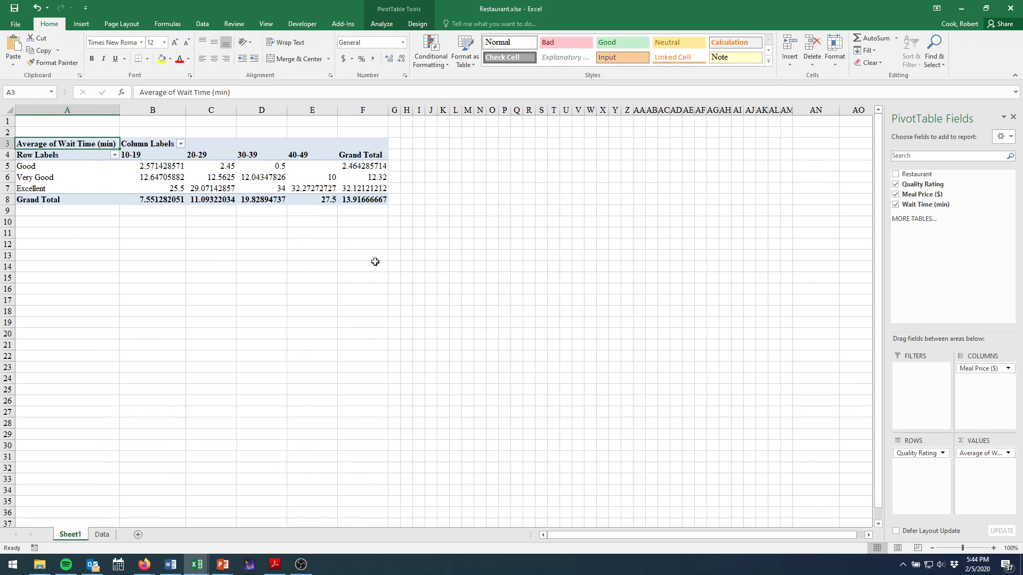
# Reduce the pivot averages in B5:F8 to two decimal places, e.g. 13.92 overall.
pyautogui.moveTo(165, 162); pyautogui.dragTo(381, 204)
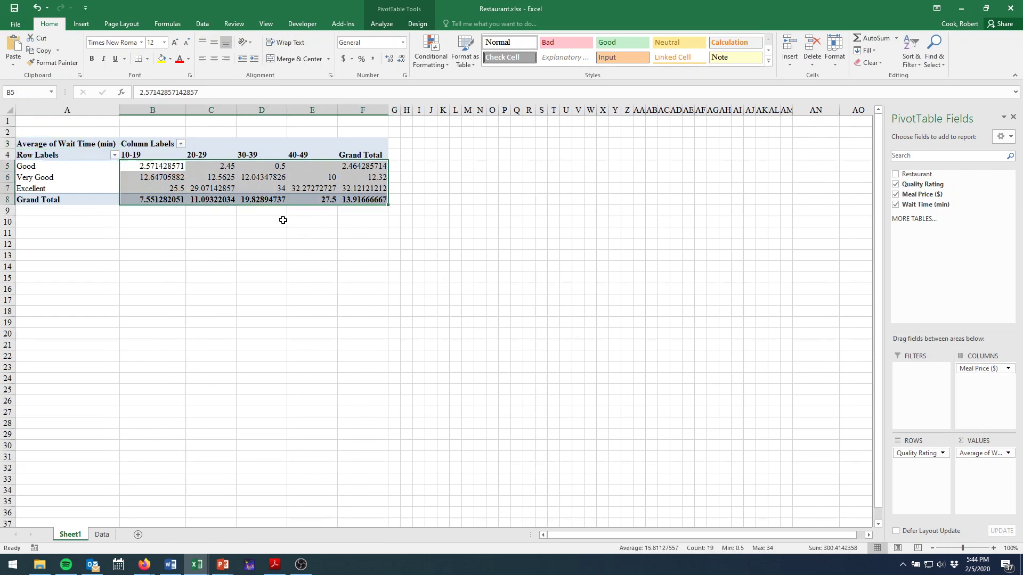
pyautogui.click(400, 60)
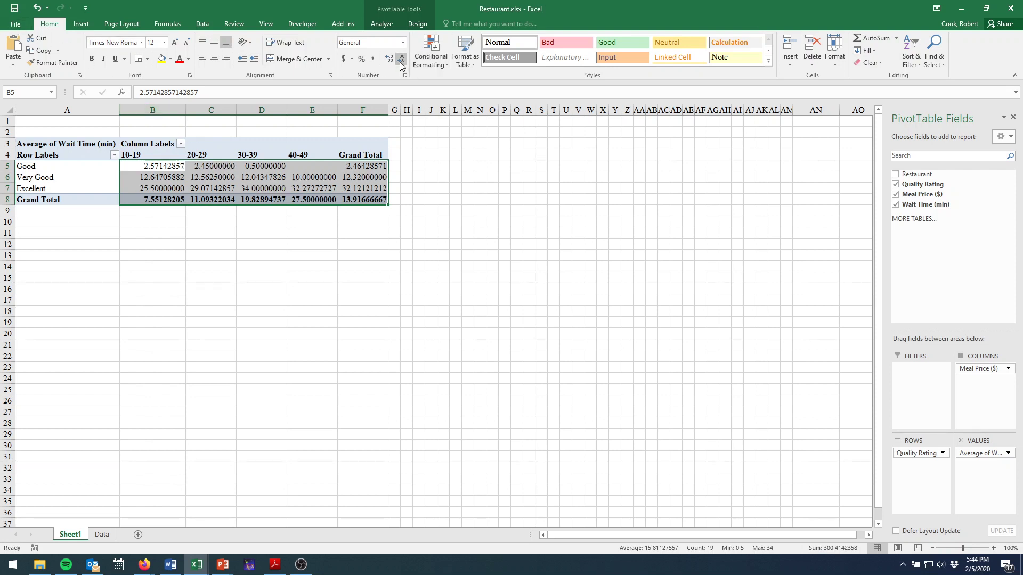
pyautogui.click(401, 60)
pyautogui.click(400, 60)
pyautogui.click(401, 59)
pyautogui.click(400, 60)
pyautogui.click(401, 60)
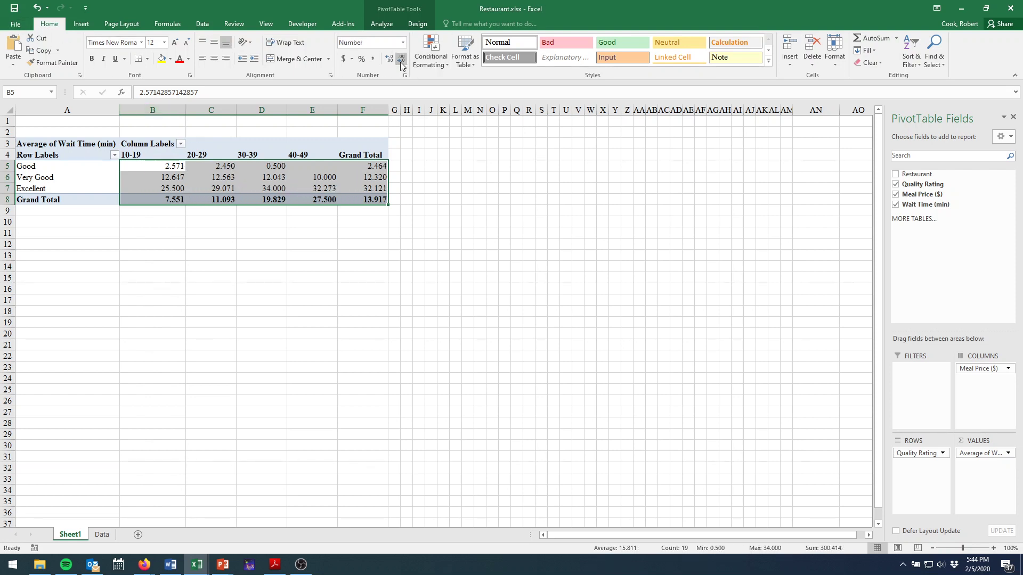
pyautogui.click(401, 60)
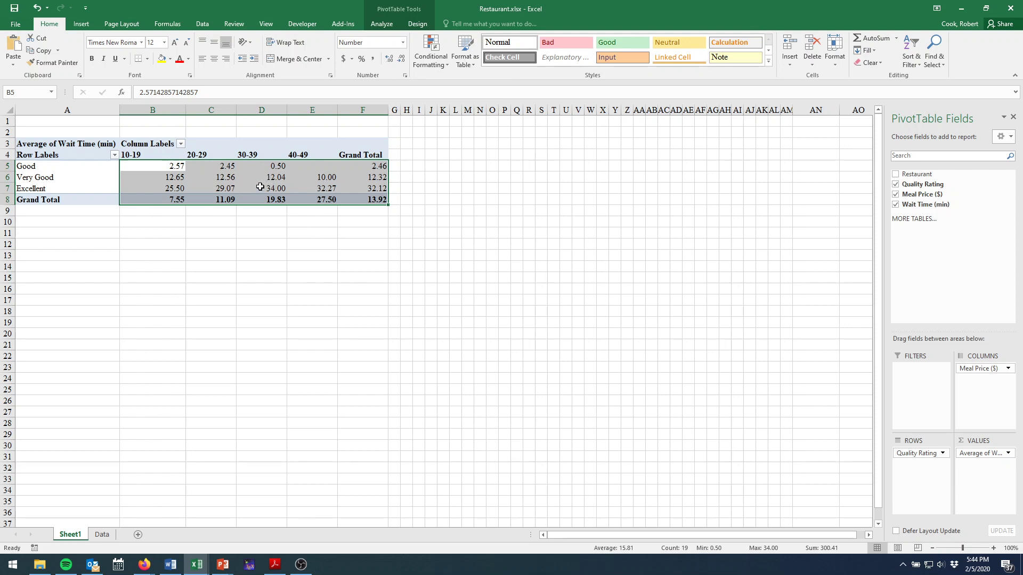
# Bring the Chapter 3 presentation in front of Excel and shift it aside.
pyautogui.click(277, 565)
pyautogui.moveTo(223, 564)
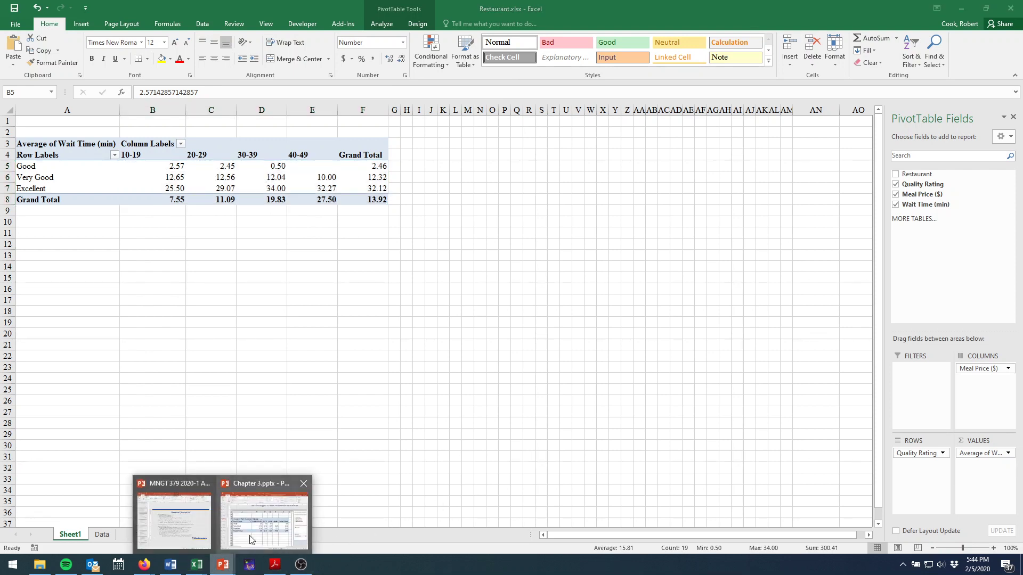
pyautogui.click(264, 512)
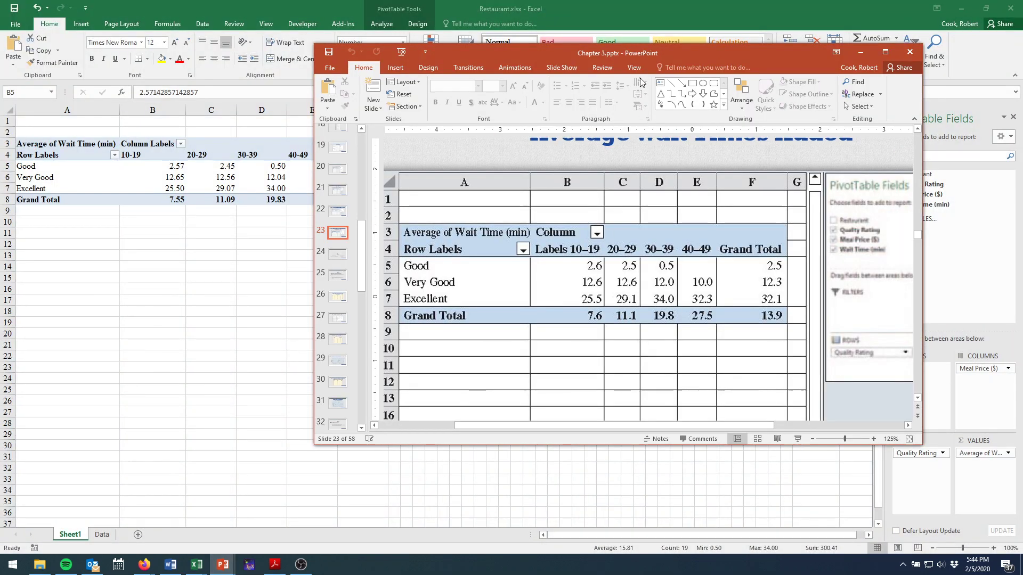
pyautogui.moveTo(628, 53); pyautogui.dragTo(724, 205)
# Round the pivot averages to one decimal and place slide 23's figure beside them.
pyautogui.click(373, 198)
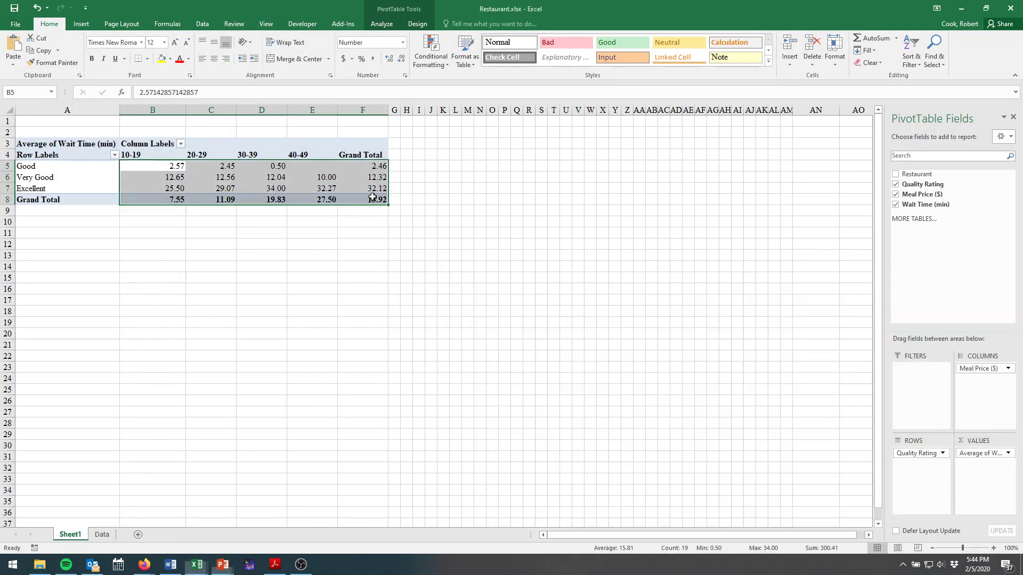
pyautogui.click(399, 59)
pyautogui.click(223, 565)
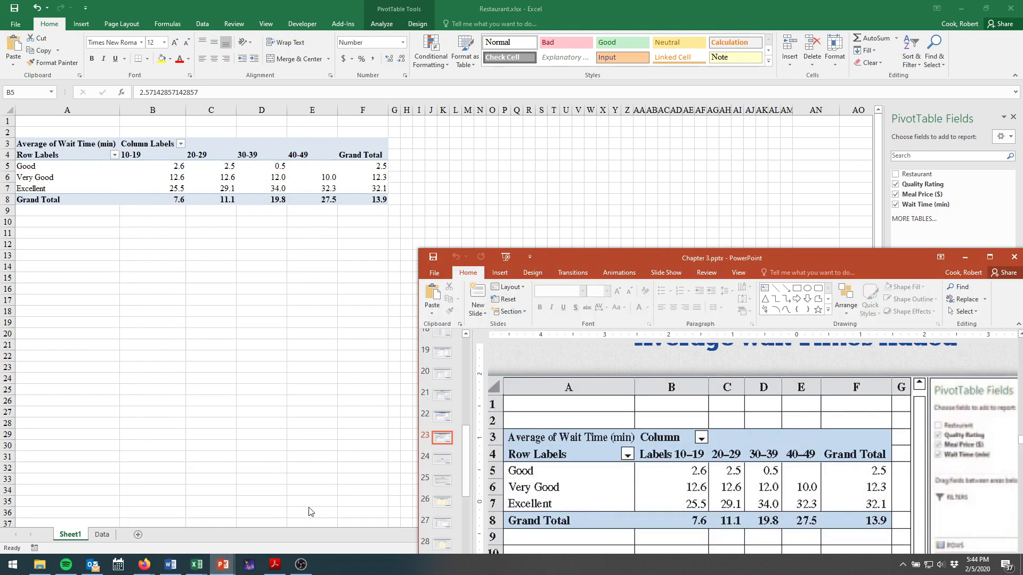
pyautogui.moveTo(736, 263); pyautogui.dragTo(665, 78)
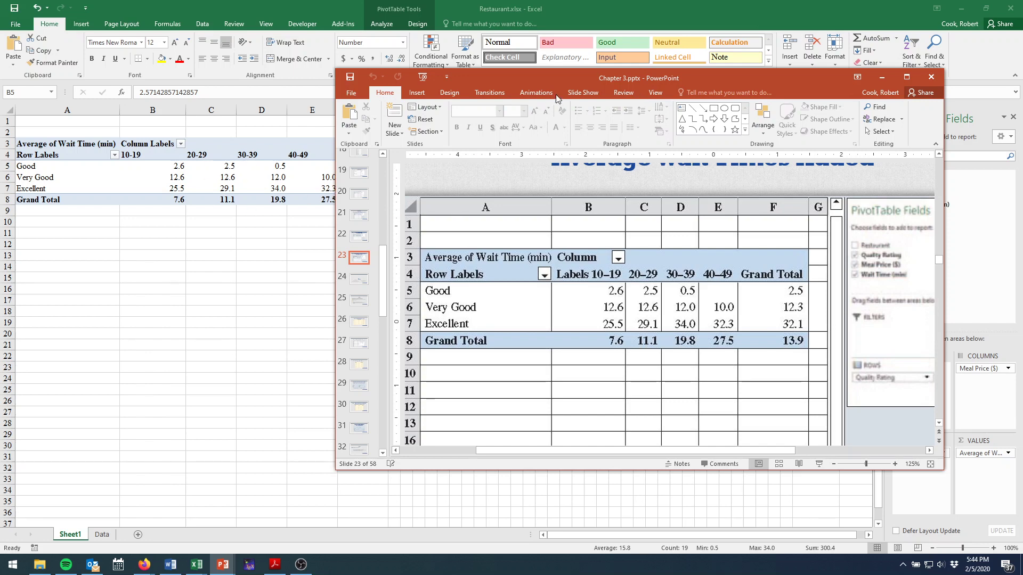
pyautogui.moveTo(527, 78); pyautogui.dragTo(590, 59)
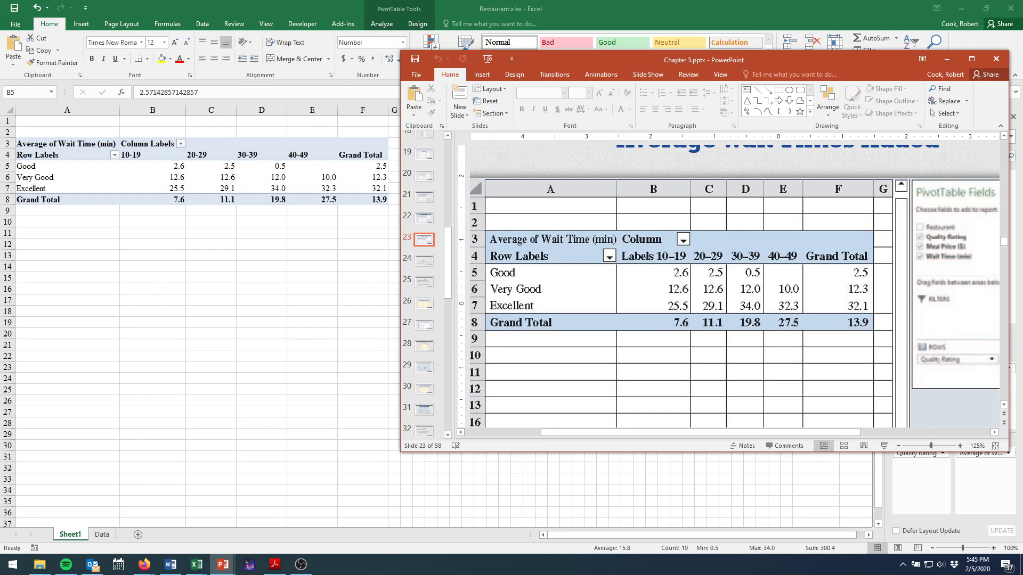
pyautogui.hotkey('alt', 'Tab')
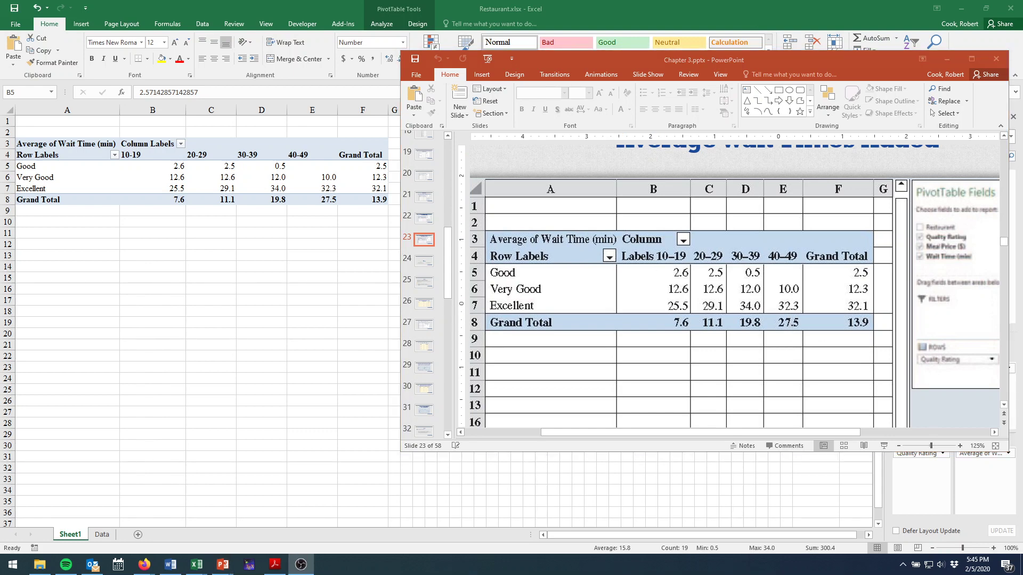